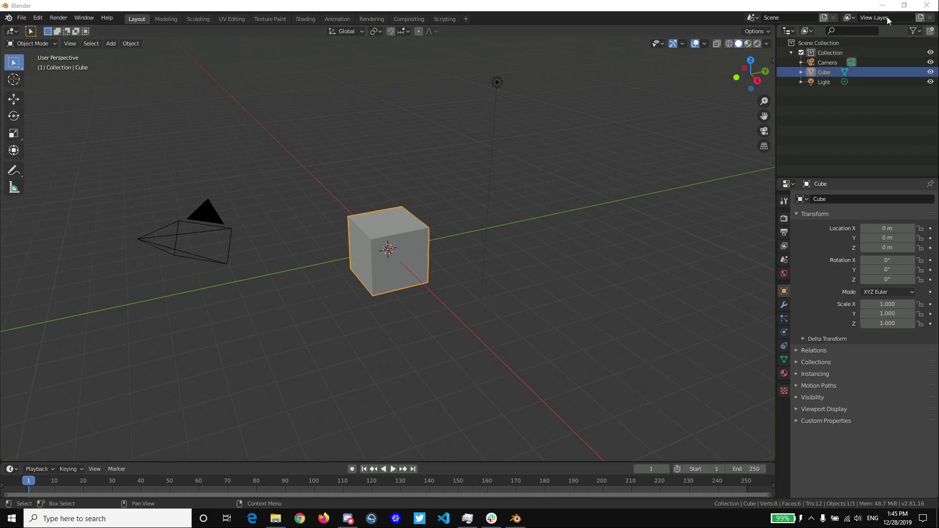
Delete the default Cube, Camera and Light from the Outliner
right_click(825, 72)
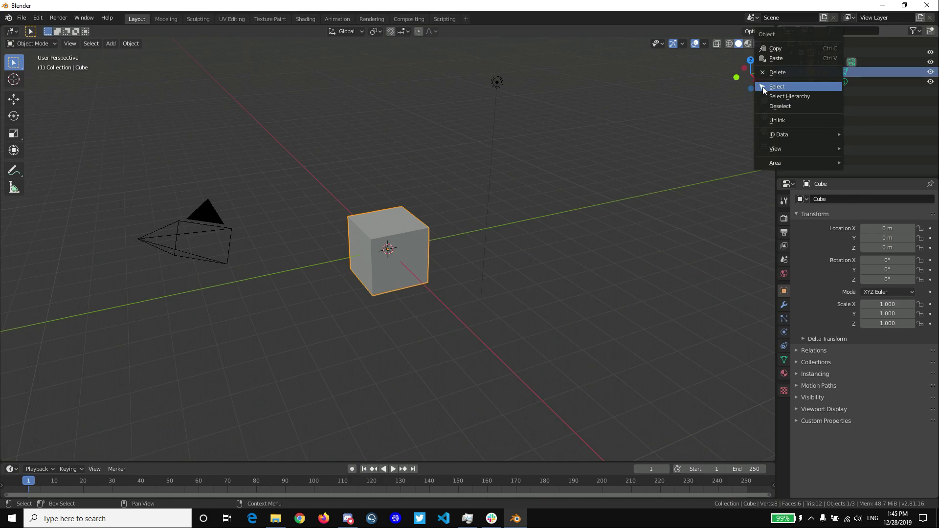
click(793, 62)
right_click(820, 72)
click(811, 72)
right_click(823, 64)
click(823, 63)
right_click(827, 63)
click(825, 60)
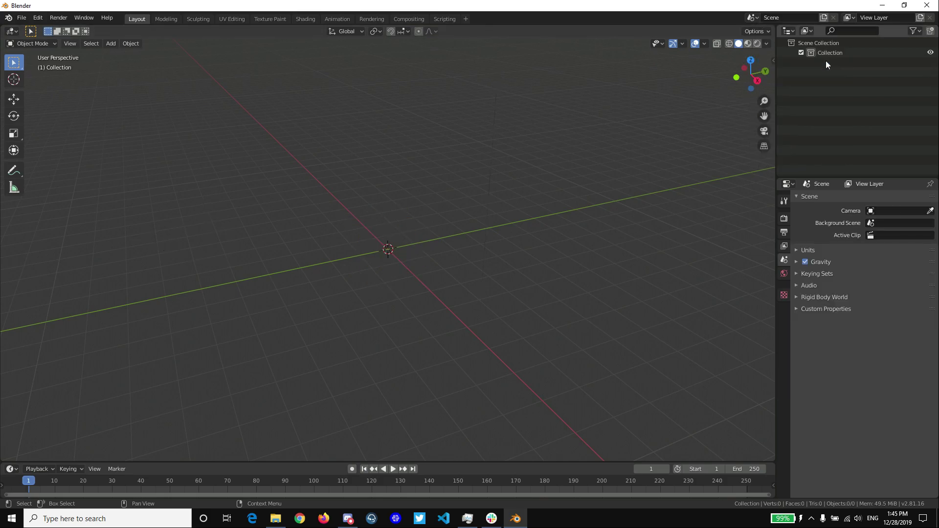
Import house.obj as a Wavefront OBJ from the pasted export folder path
click(21, 17)
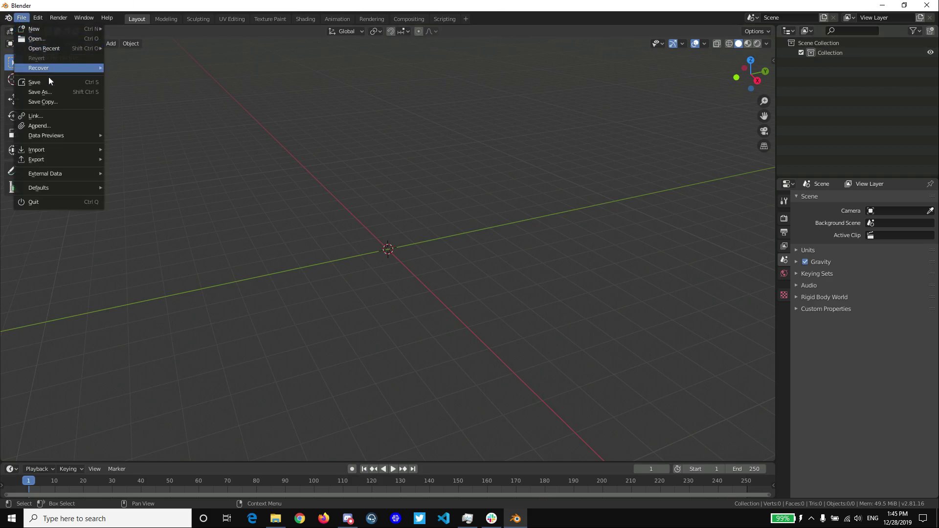
mouse_move(64, 157)
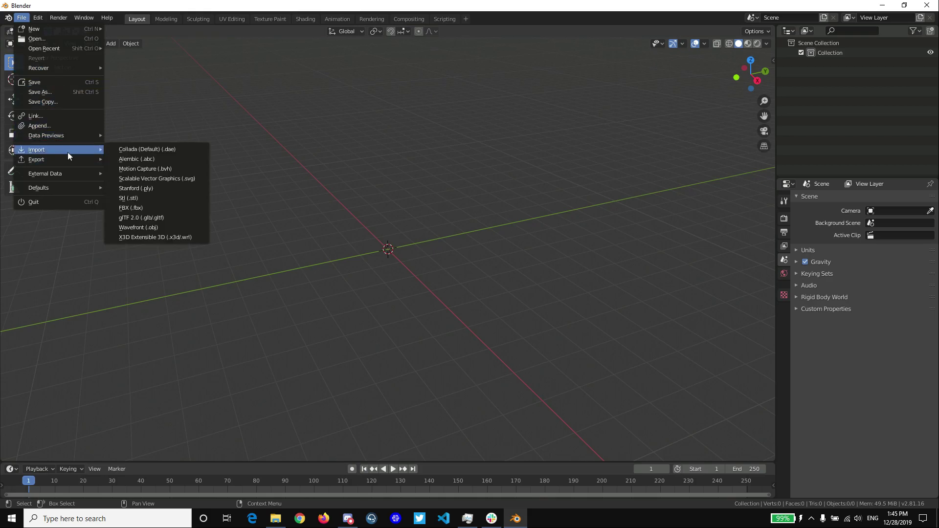
click(155, 227)
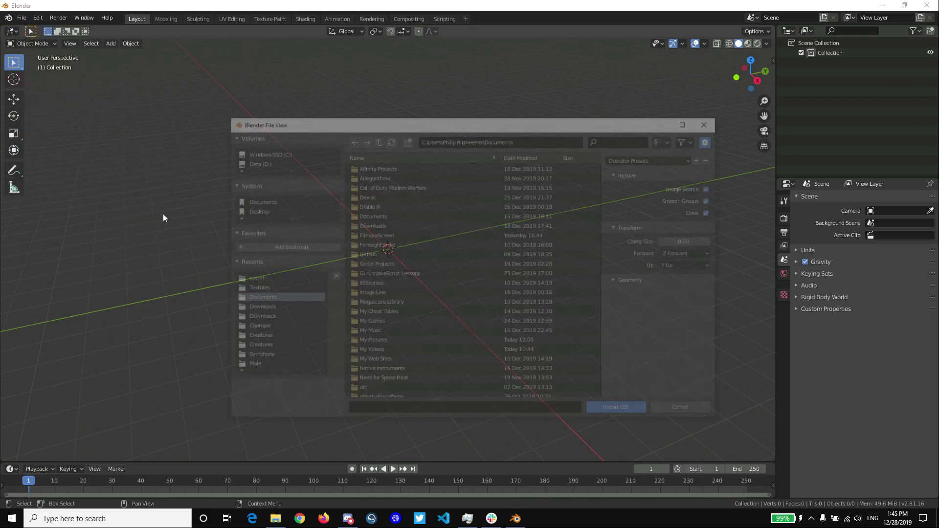
click(547, 139)
text(D:\Game Engines\MagicaVoxel-0.99.4.2-alpha-win64\export)
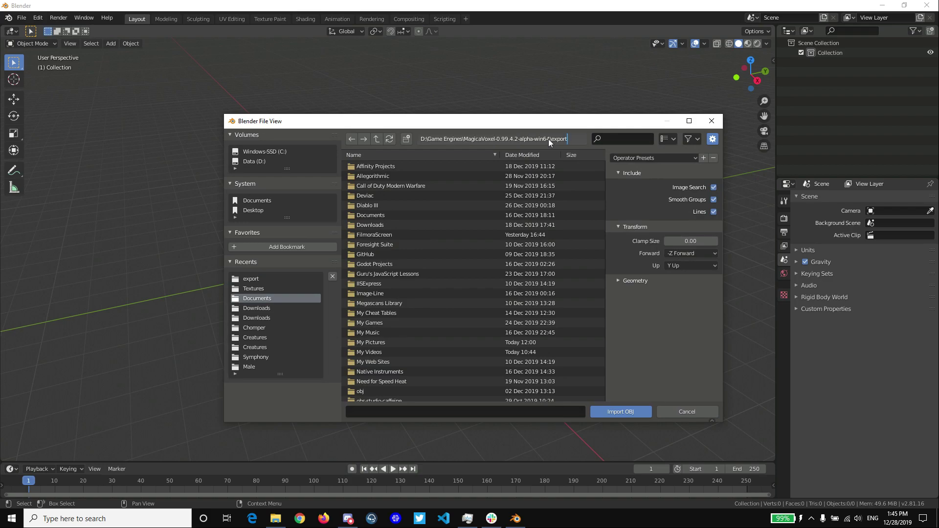
key(Return)
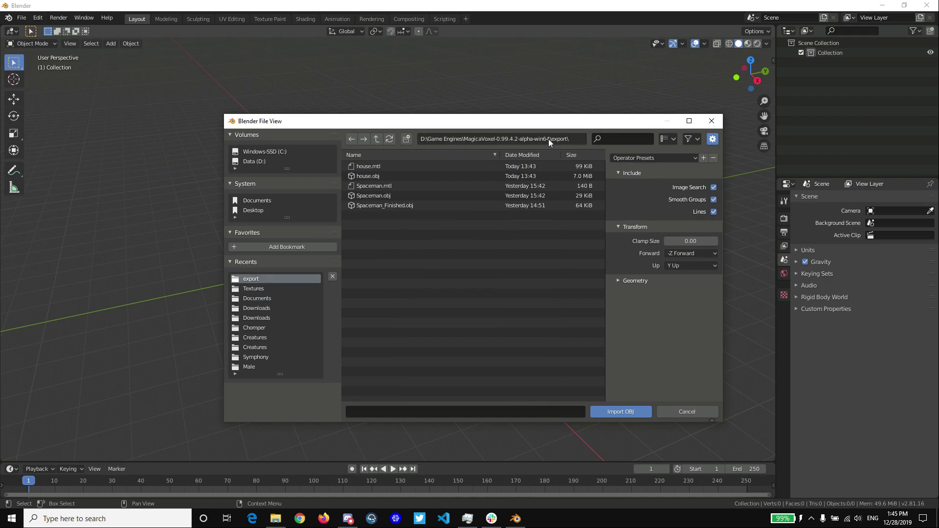
double_click(370, 176)
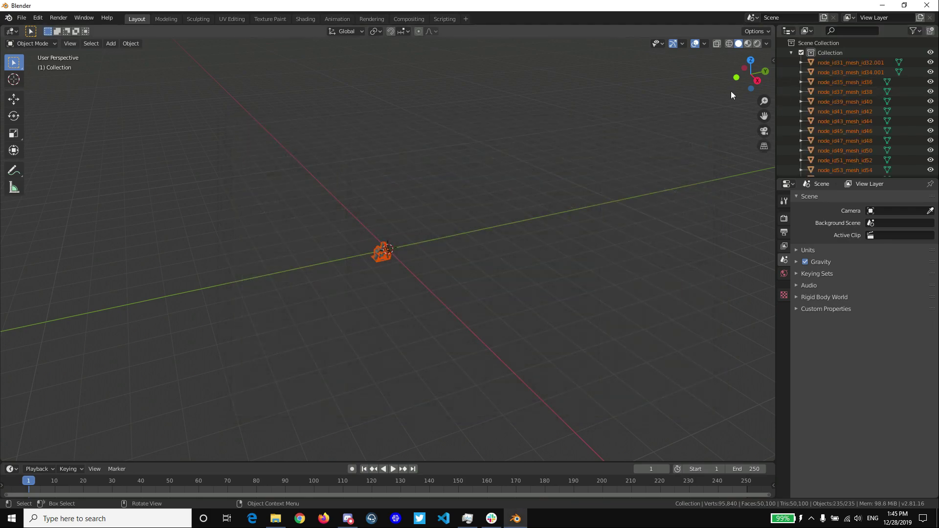
Show the N sidebar and orbit and zoom toward the imported house
key(n)
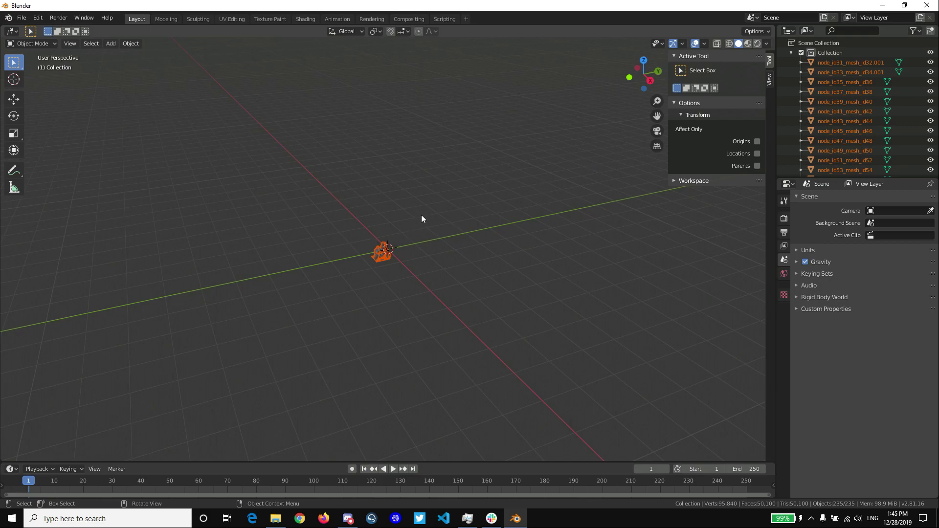
middle_drag(420, 219, 383, 220)
scroll(399, 227, up, 5)
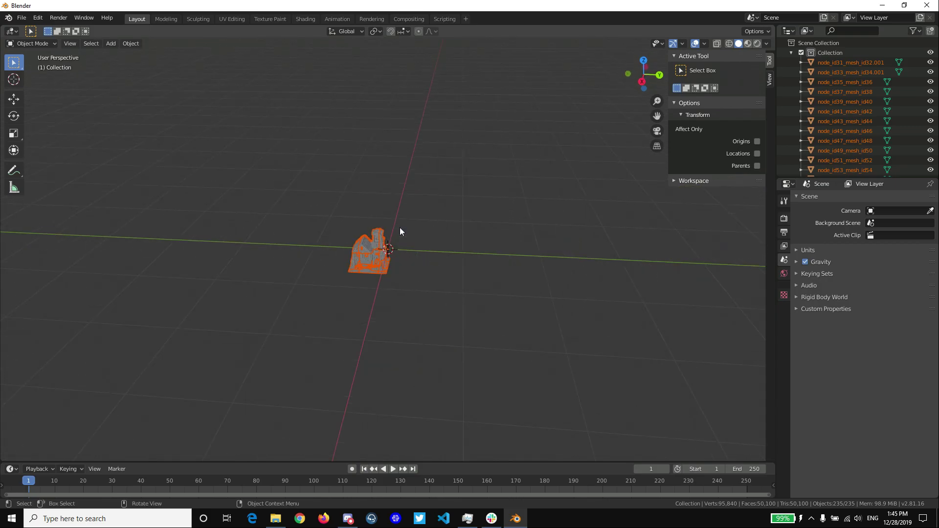
click(440, 238)
Box-select the house's parts, zoom in close to the front, then deselect
click(362, 268)
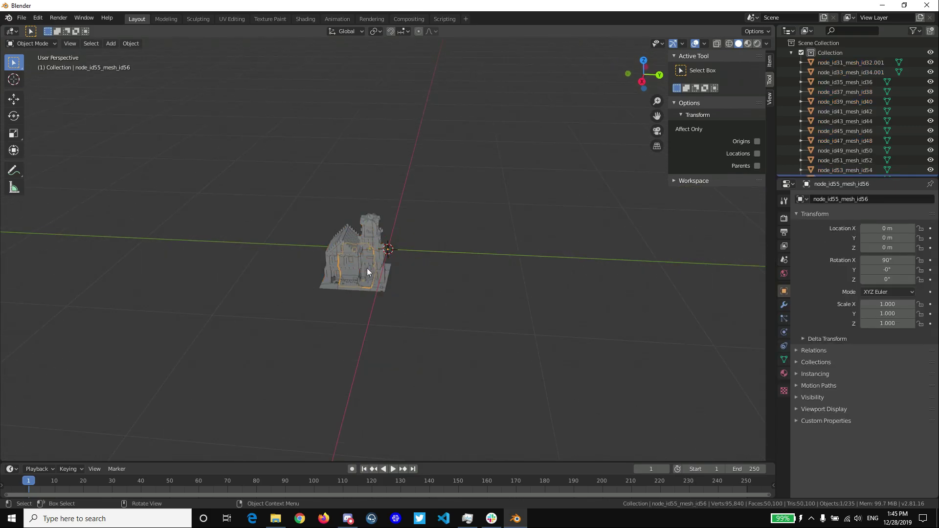
drag(285, 333, 453, 168)
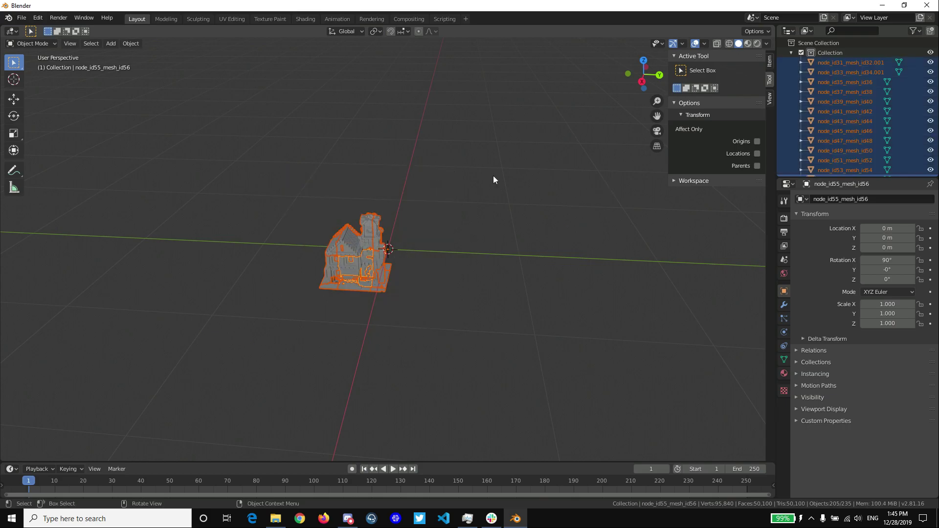
scroll(458, 174, up, 4)
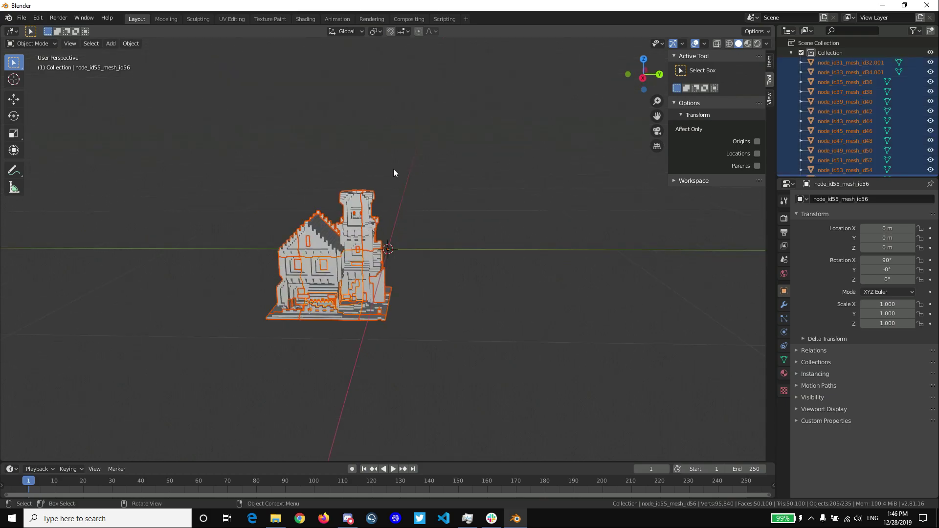
mouse_move(394, 169)
middle_down()
mouse_move(341, 199)
mouse_move(405, 167)
middle_up()
scroll(405, 167, up, 3)
scroll(404, 167, up, 1)
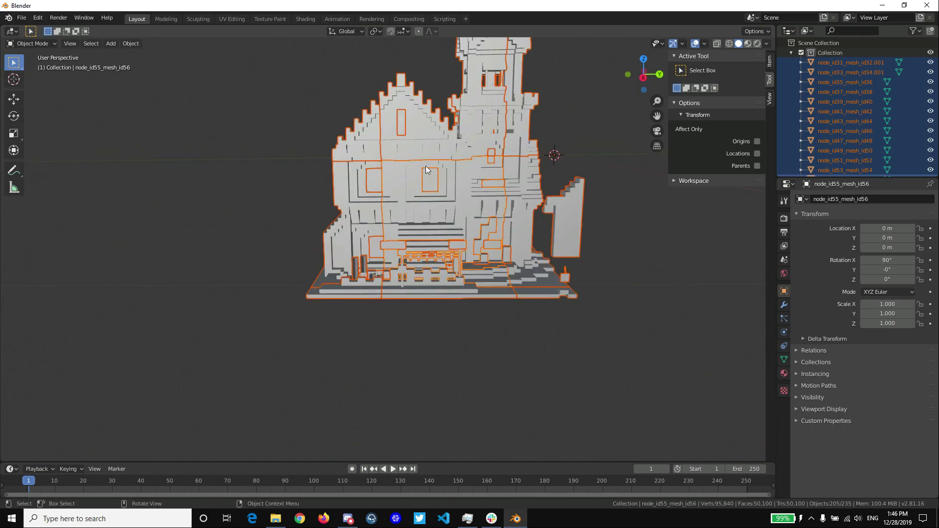
click(215, 153)
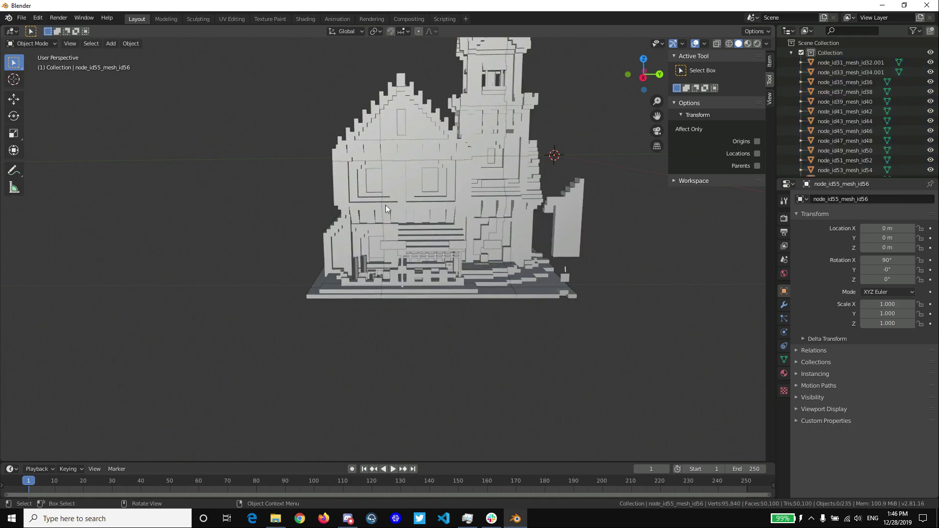
Select the house's base slab and enter Edit Mode on it
key(Tab)
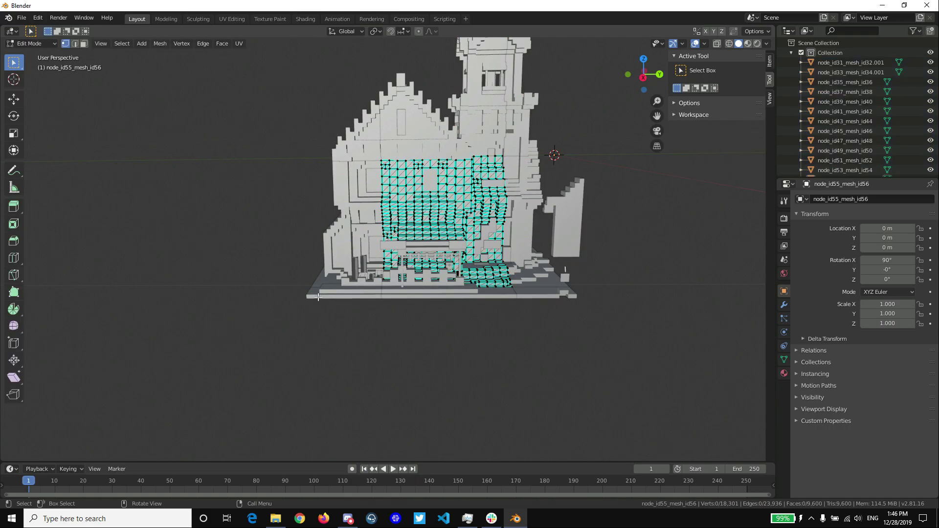
key(Tab)
click(325, 290)
mouse_move(336, 304)
middle_down()
mouse_move(303, 278)
mouse_move(379, 289)
mouse_move(294, 310)
mouse_move(268, 287)
mouse_move(311, 311)
middle_up()
key(Tab)
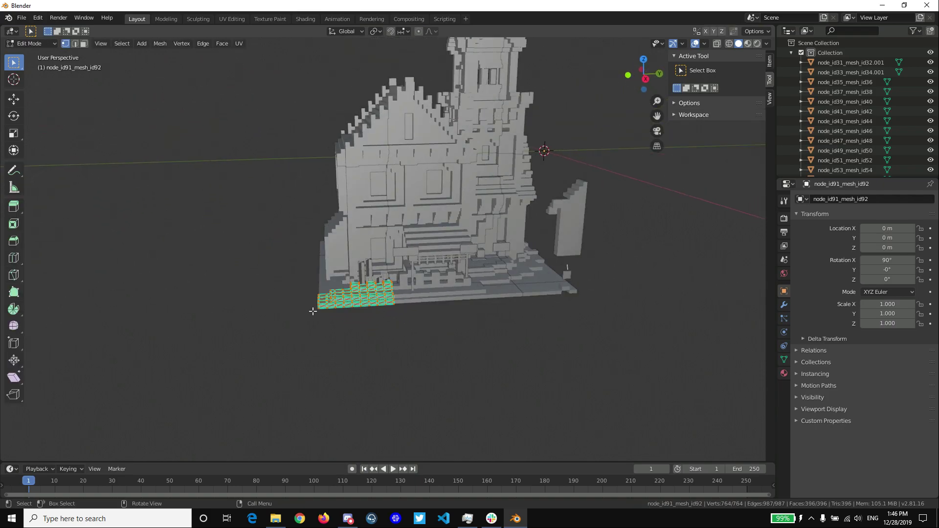
scroll(310, 311, up, 4)
Snap the 3D cursor to the base's lower-left front corner vertex
click(217, 394)
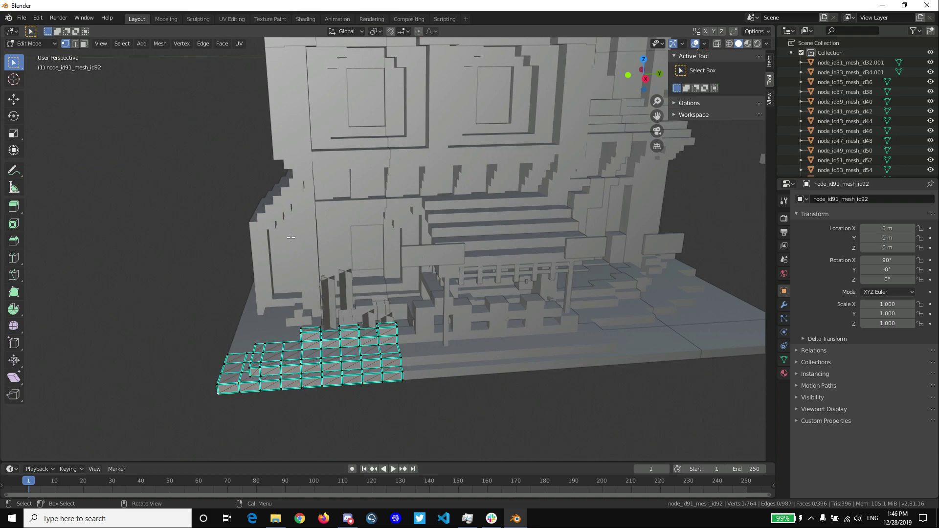
click(167, 42)
mouse_move(186, 76)
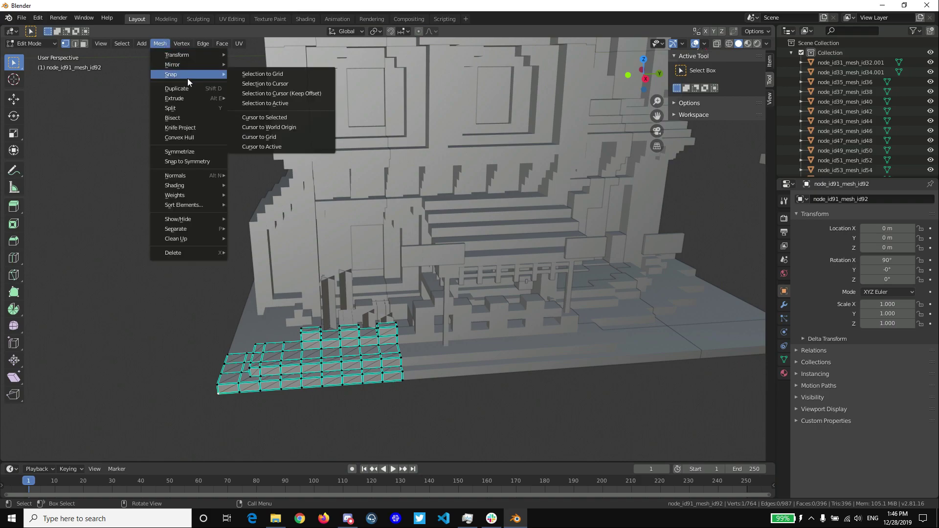
click(284, 127)
Back in Object Mode, set the base slab's origin to the 3D cursor
key(Tab)
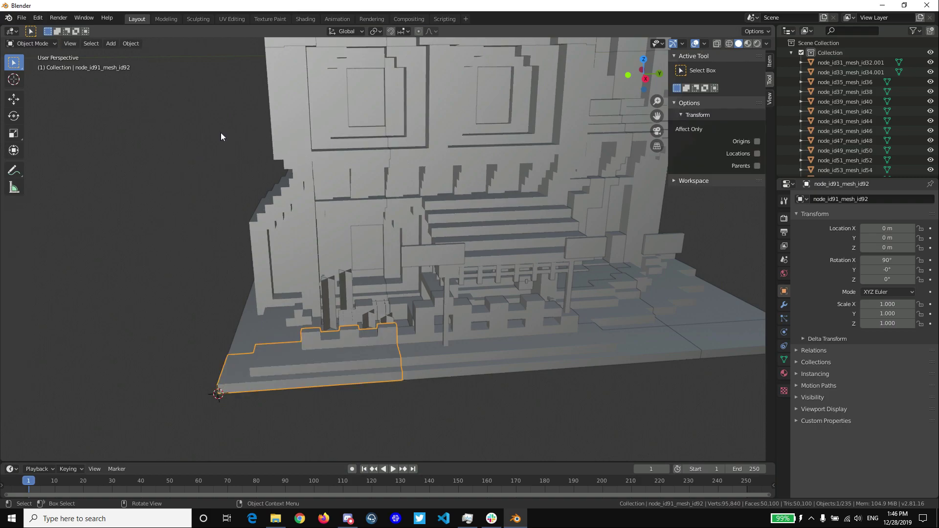
right_click(220, 395)
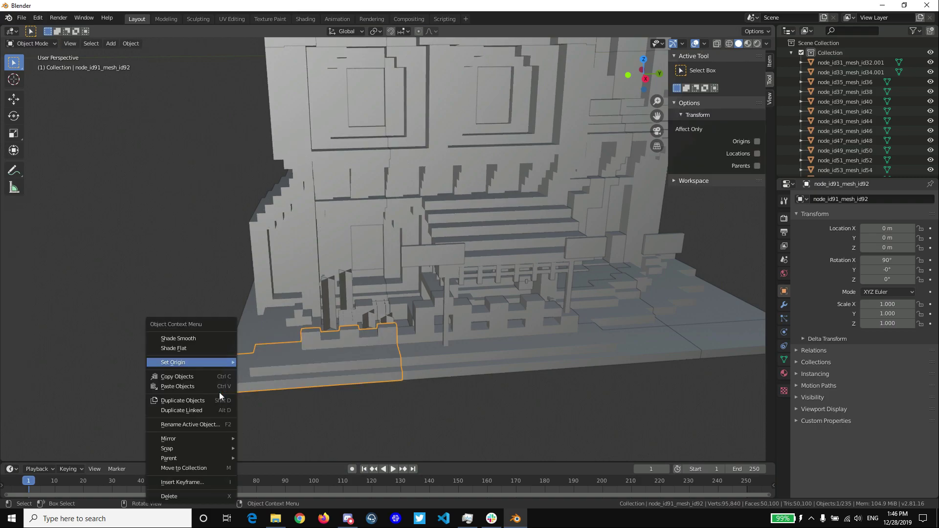
mouse_move(198, 363)
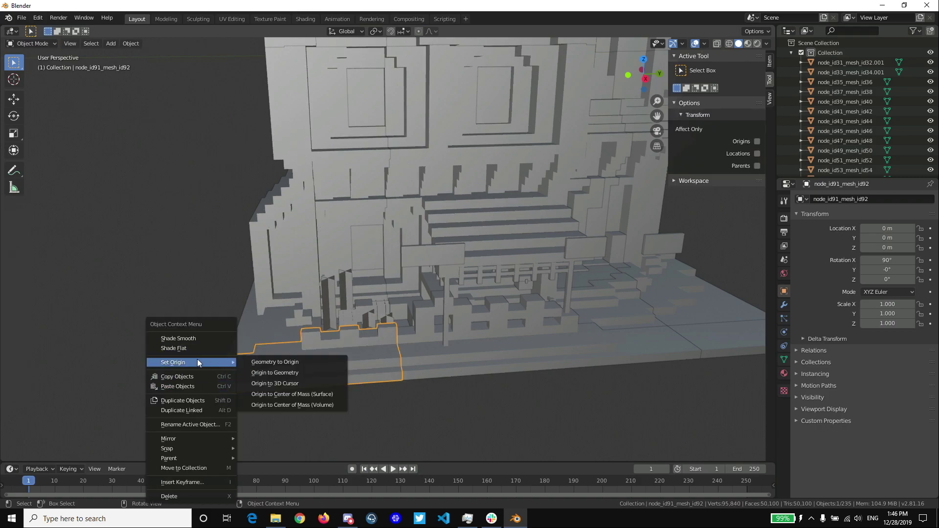
click(291, 384)
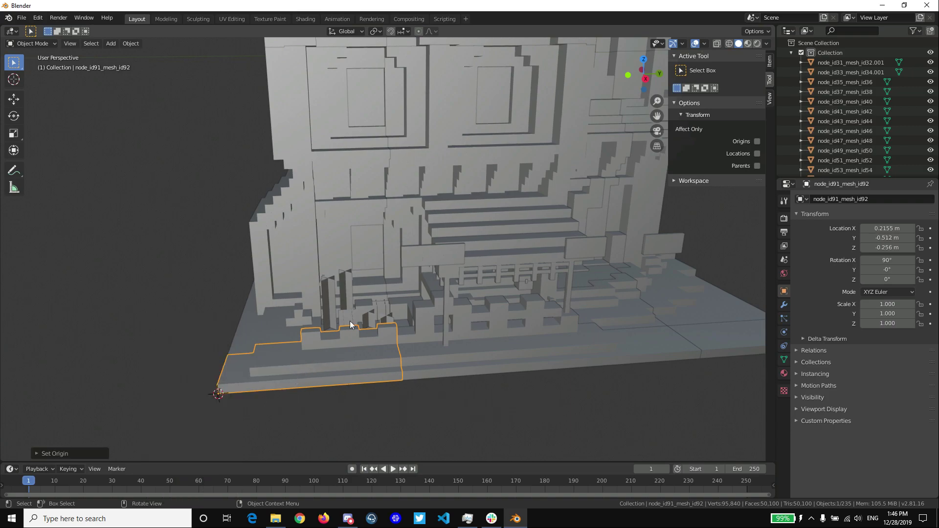
Set the origin of every house piece to the 3D cursor, then deselect
scroll(376, 286, down, 8)
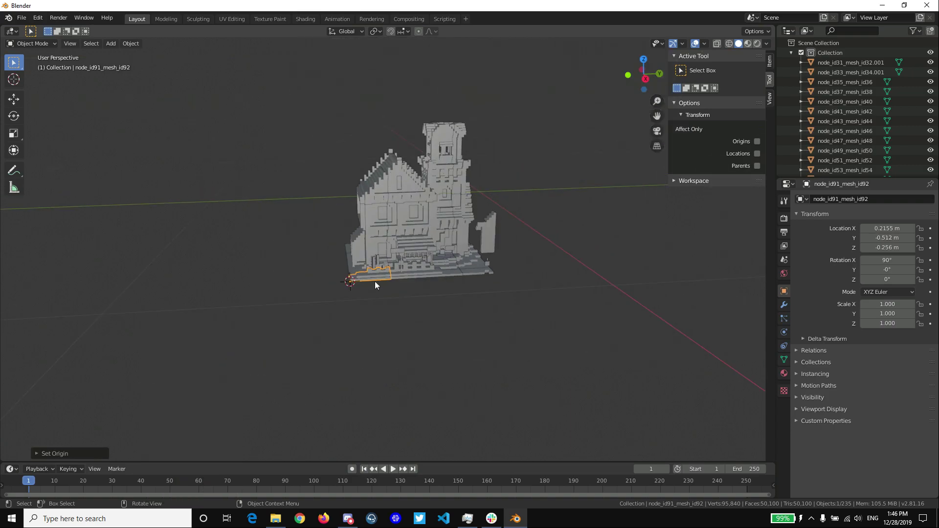
key(a)
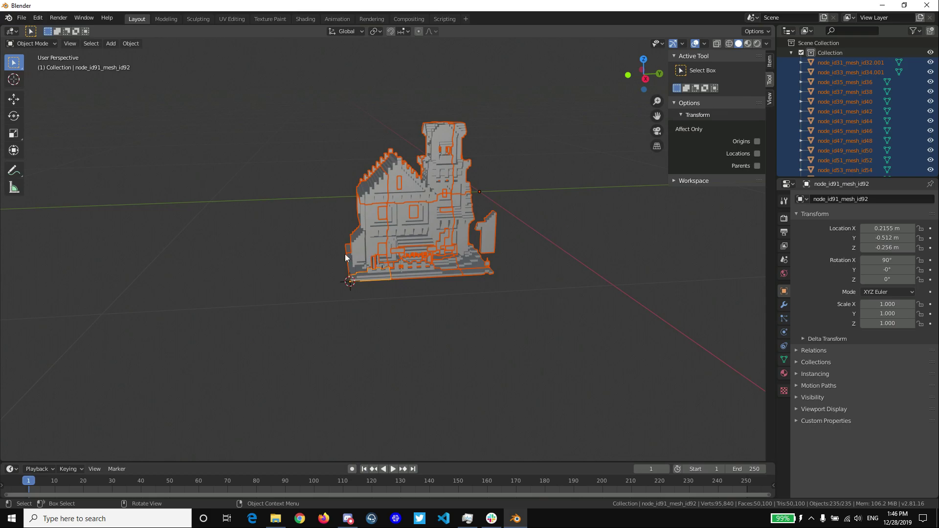
right_click(390, 236)
mouse_move(363, 238)
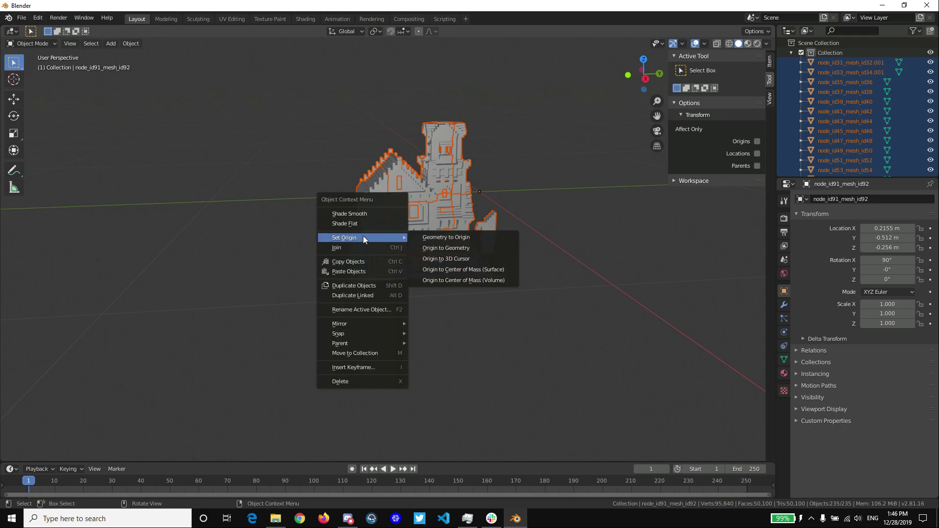
click(445, 259)
click(465, 292)
middle_drag(465, 292, 403, 288)
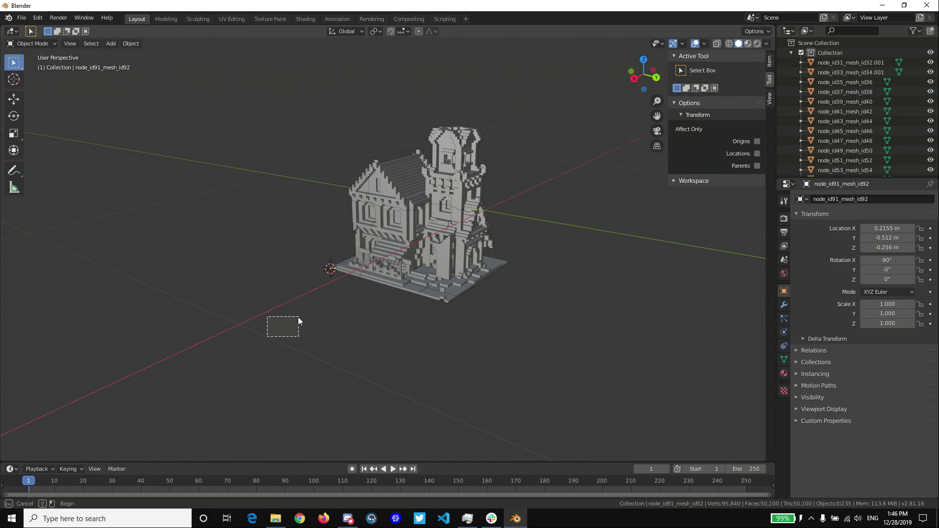
Move the whole house with snapping so its base corner lands at world origin 0, 0, 0
key(a)
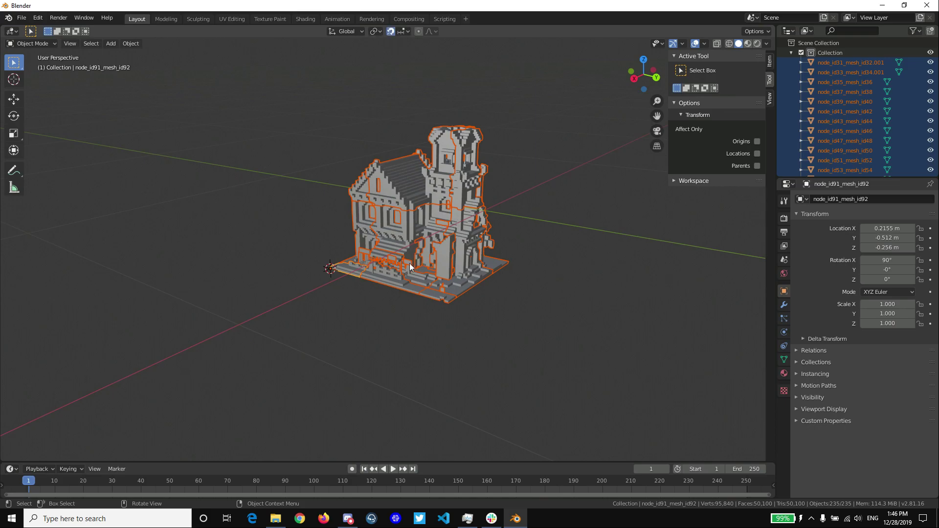
key(g)
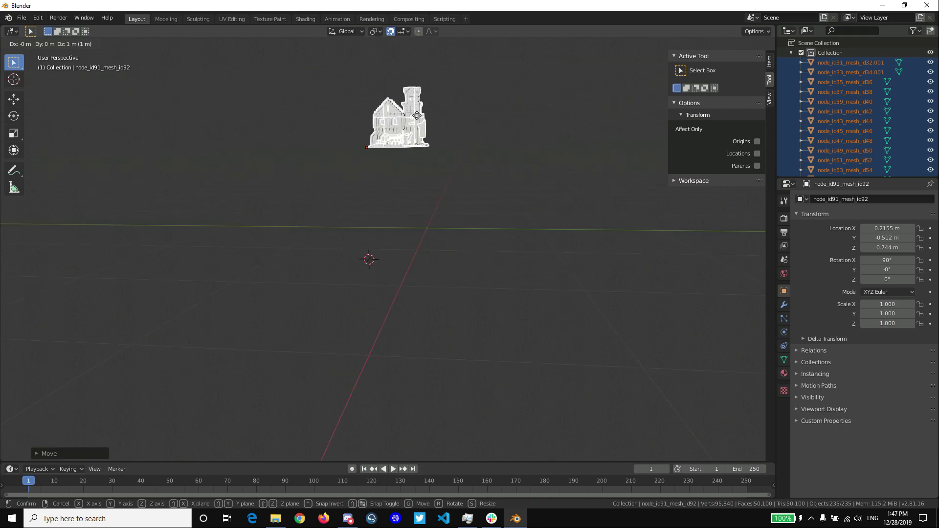
click(296, 96)
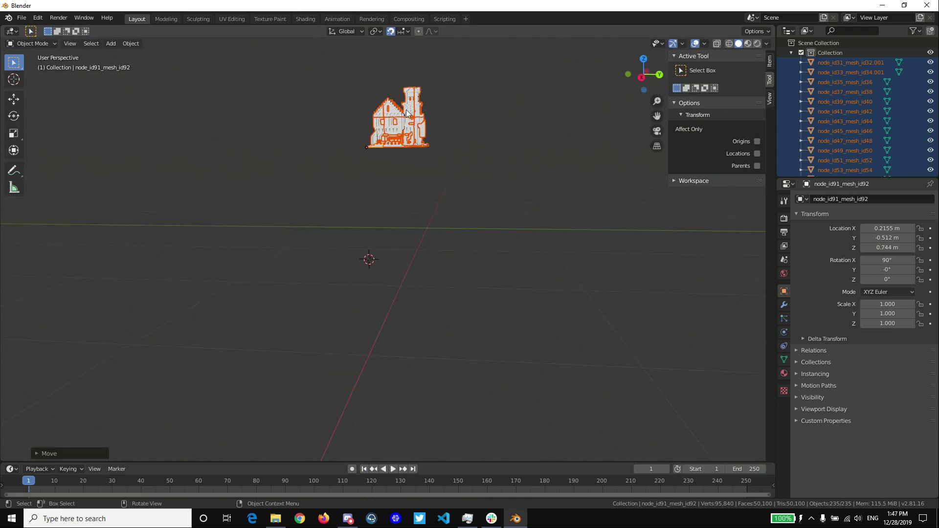
middle_drag(407, 113, 373, 128)
click(406, 32)
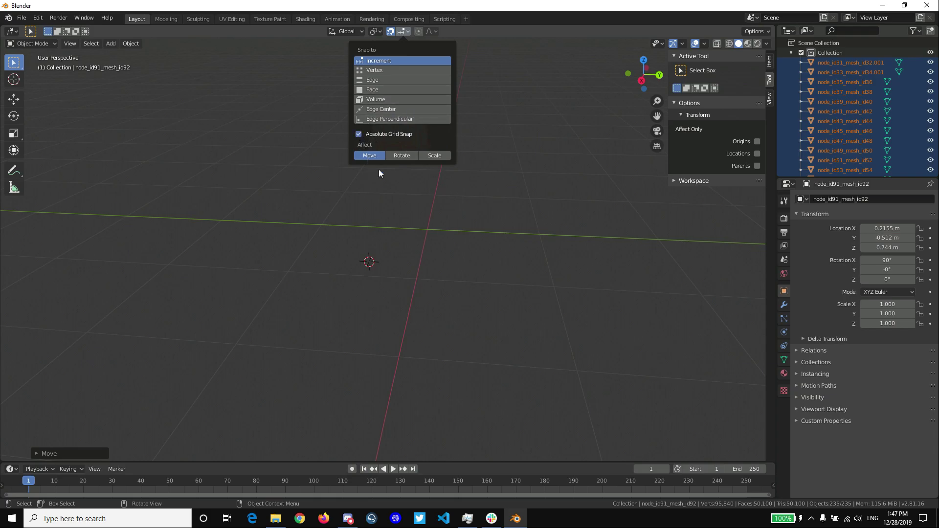
key(g)
click(435, 221)
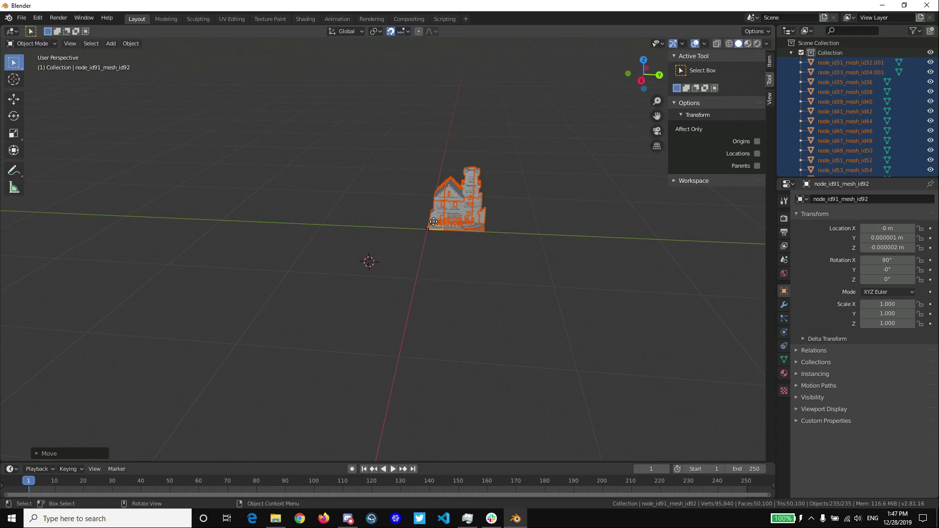
middle_drag(434, 222, 448, 245)
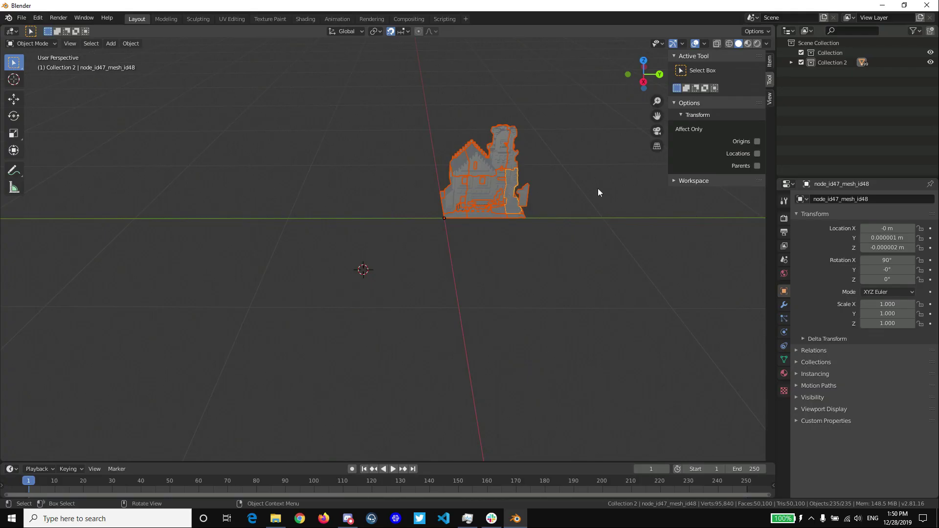
Switch to Rendered shading, deselect, and orbit to face the house's front
click(759, 43)
click(550, 126)
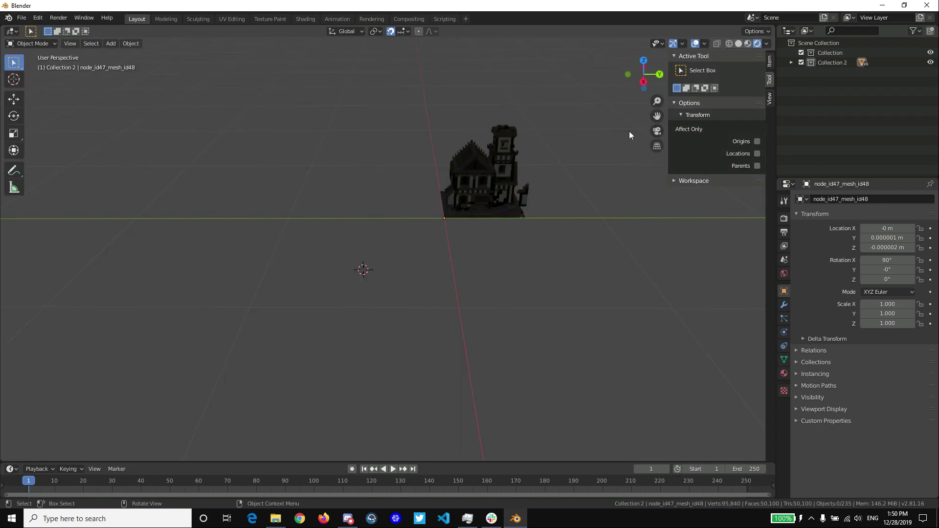
middle_drag(578, 115, 543, 231)
scroll(543, 231, up, 4)
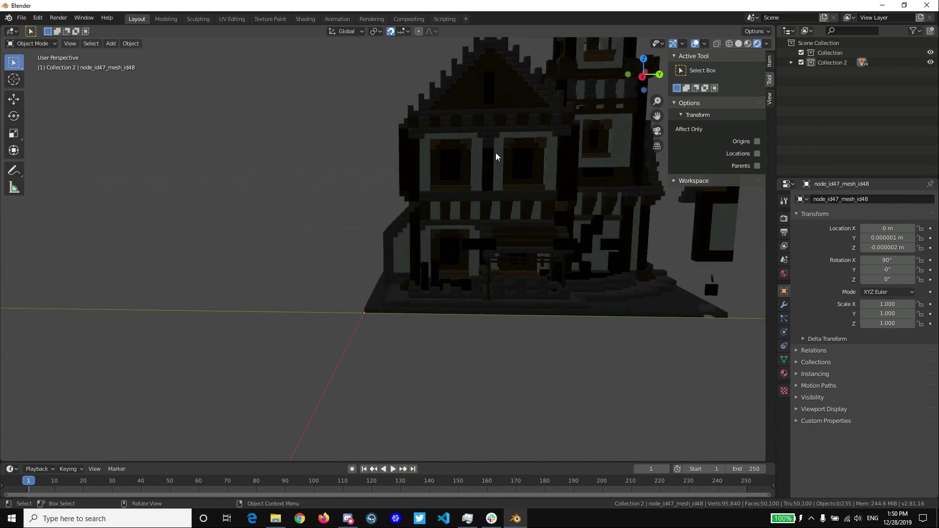
mouse_move(345, 231)
middle_down()
mouse_move(362, 223)
mouse_move(353, 190)
mouse_move(335, 181)
mouse_move(345, 180)
middle_up()
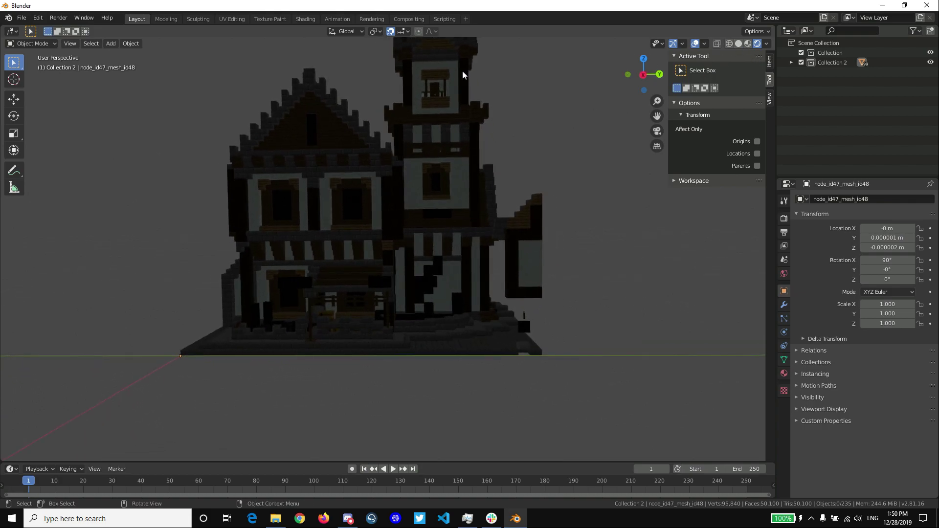
In the Texture Paint workspace, show the house in Material Preview from a frontal view
click(279, 19)
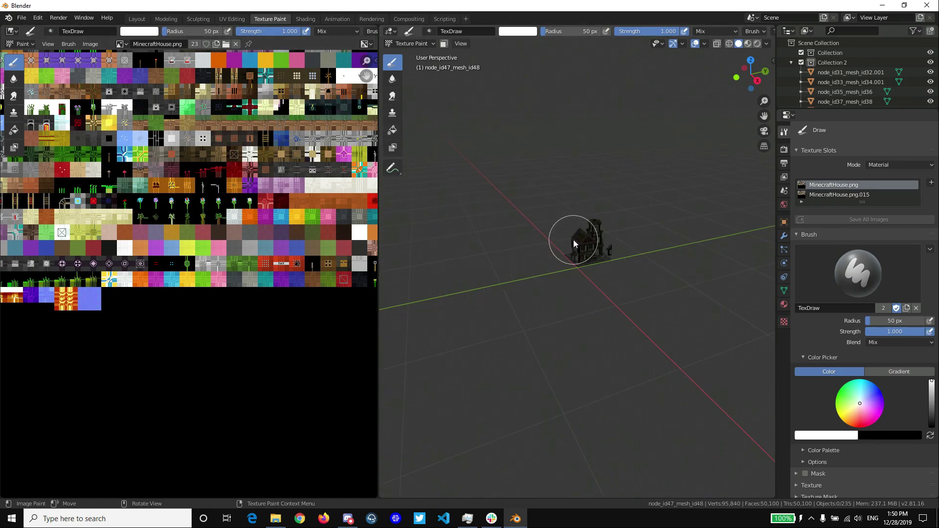
scroll(573, 239, up, 10)
click(757, 43)
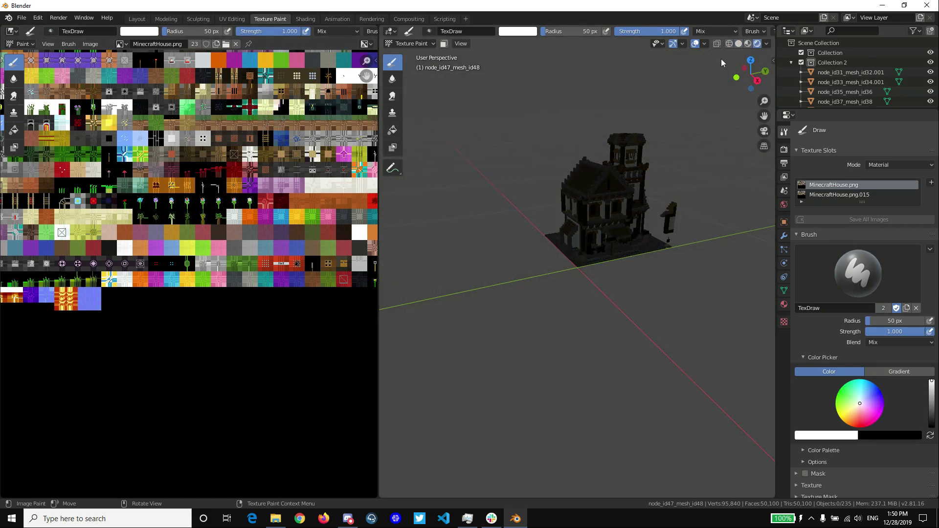
click(747, 43)
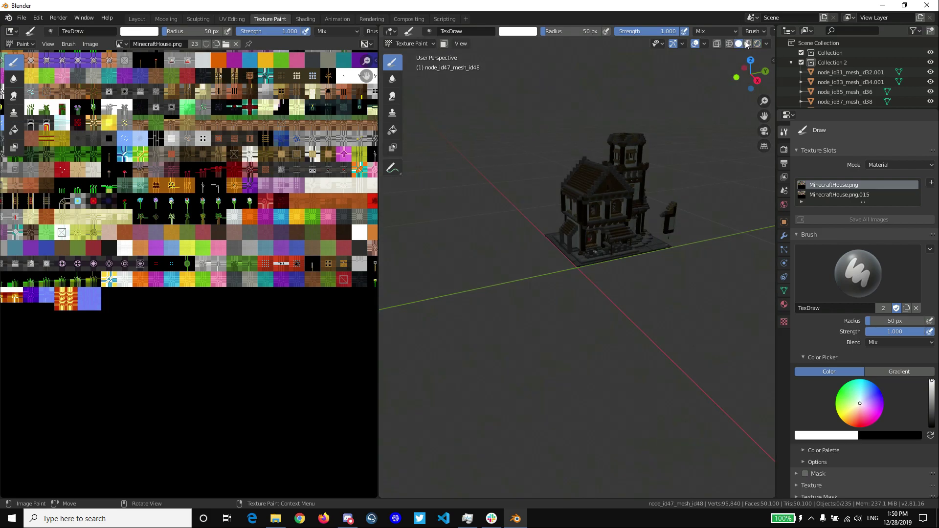
middle_drag(729, 53, 562, 101)
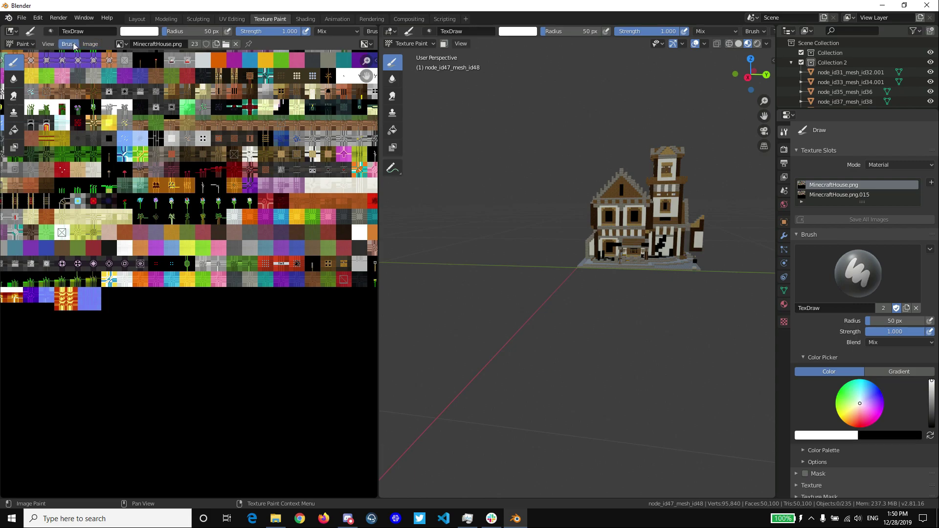
Save the texture image into Tutorials\Textures with the 'Minecraft' prefix removed from its name
click(91, 44)
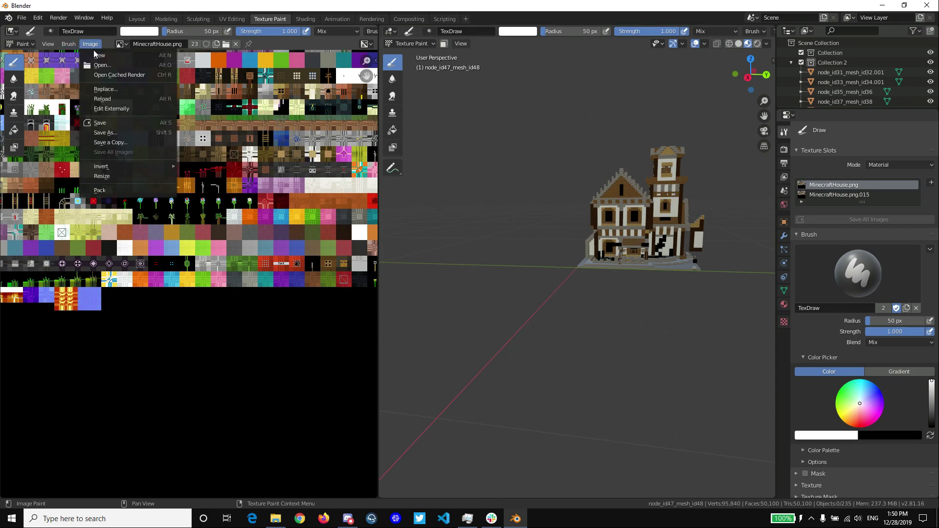
click(118, 132)
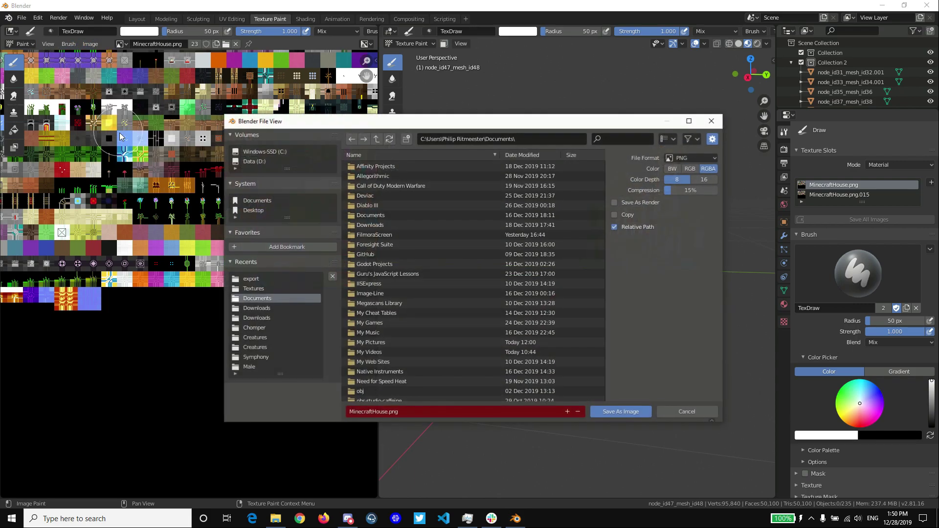
scroll(416, 293, down, 5)
scroll(381, 303, down, 1)
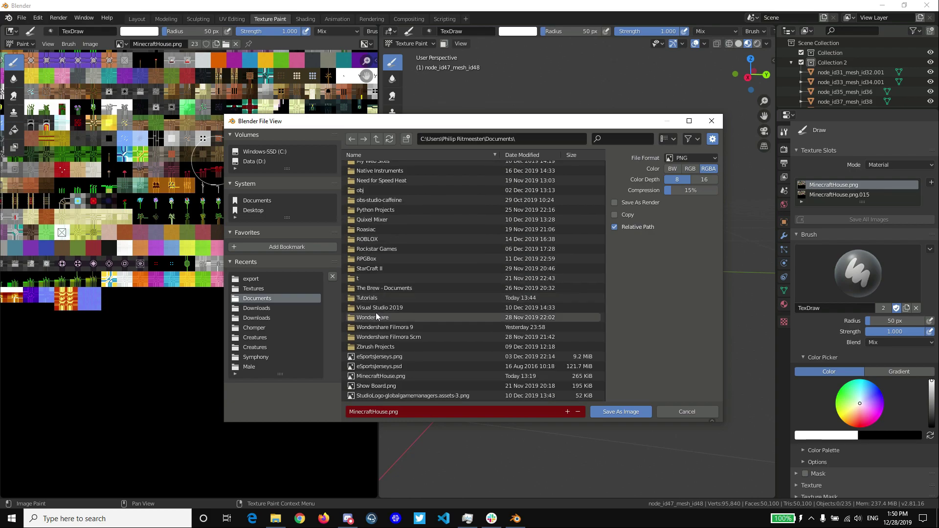
double_click(374, 299)
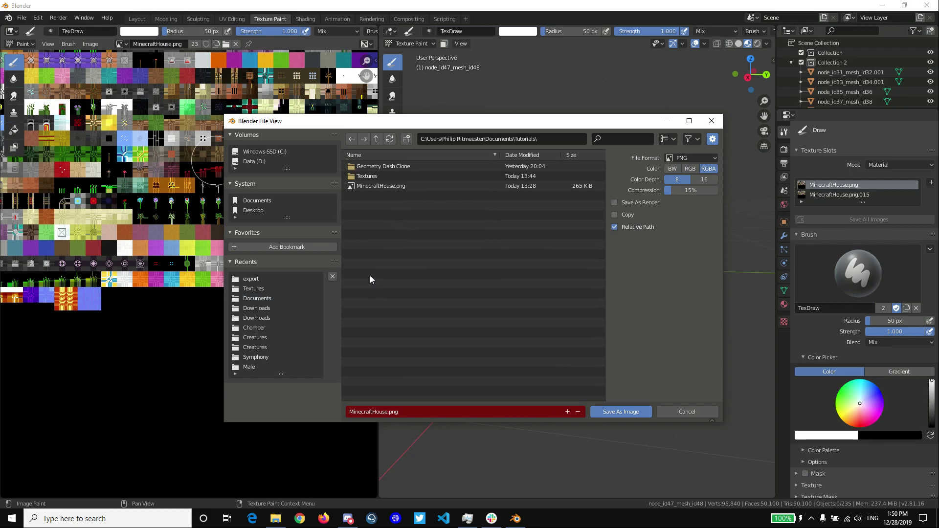
double_click(377, 178)
click(411, 415)
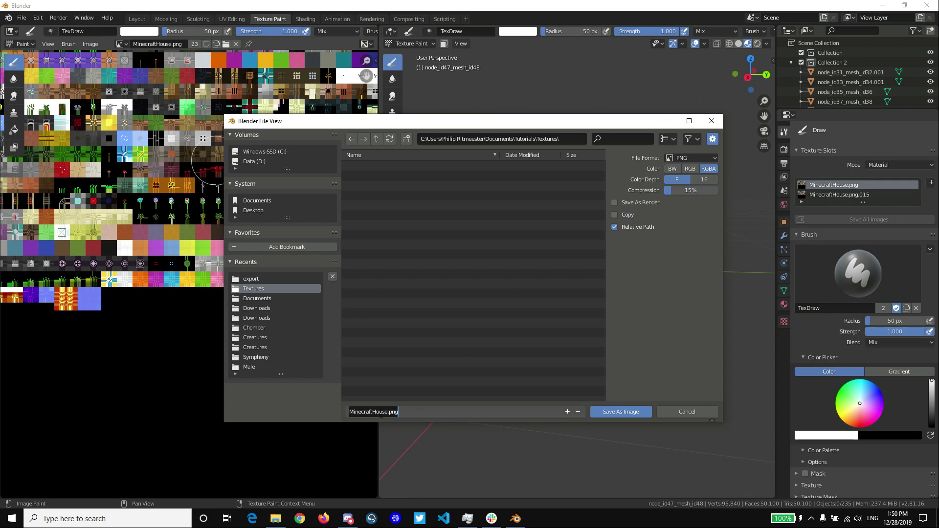
click(382, 412)
drag(372, 412, 267, 408)
key(BackSpace)
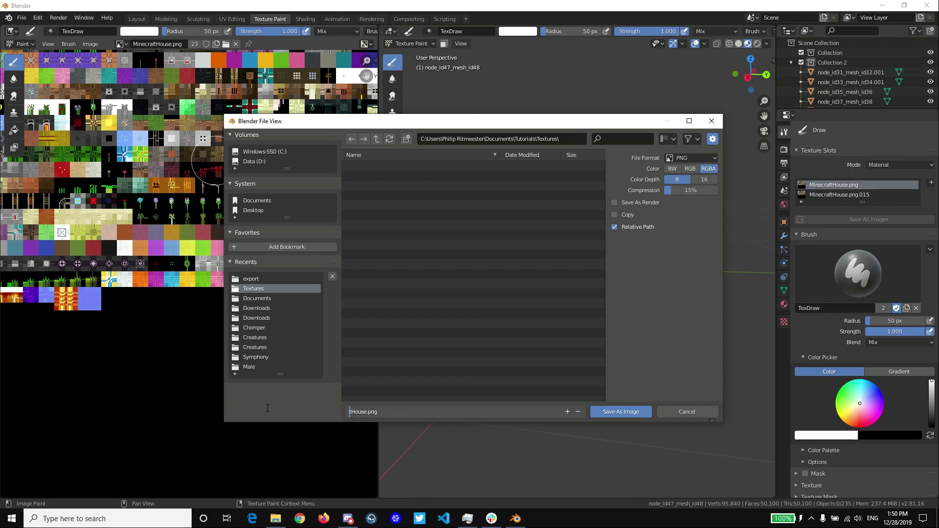
click(630, 411)
From the Layout workspace, start a Wavefront OBJ export into the Tutorials\Textures folder
click(305, 19)
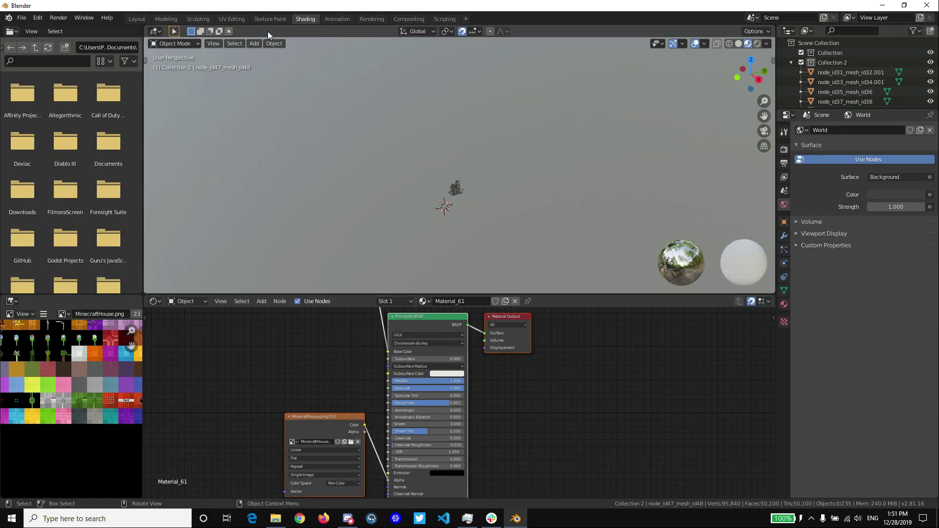
click(136, 18)
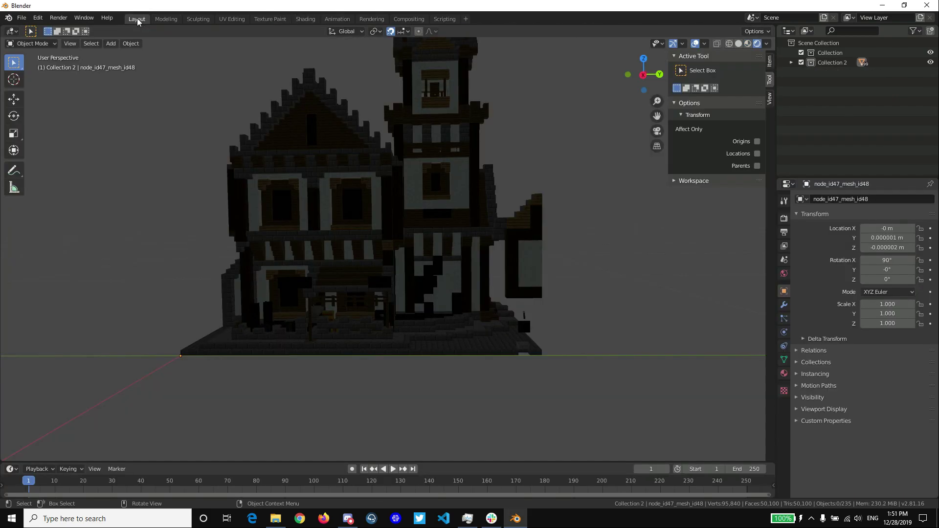
click(22, 17)
mouse_move(60, 163)
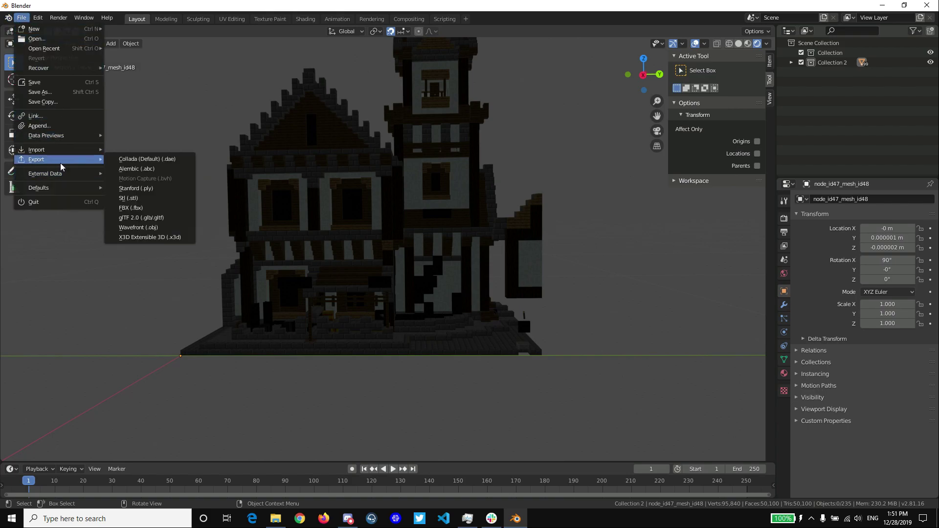
click(156, 226)
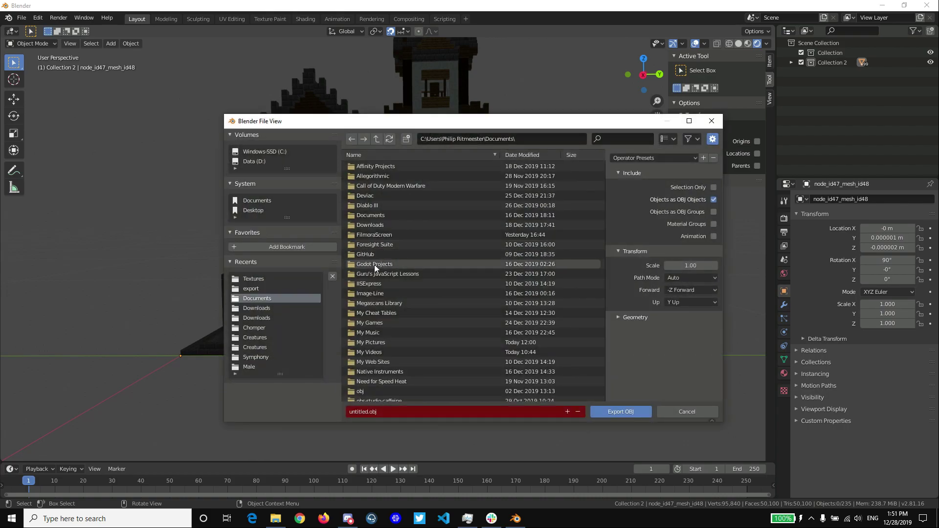
scroll(382, 271, down, 10)
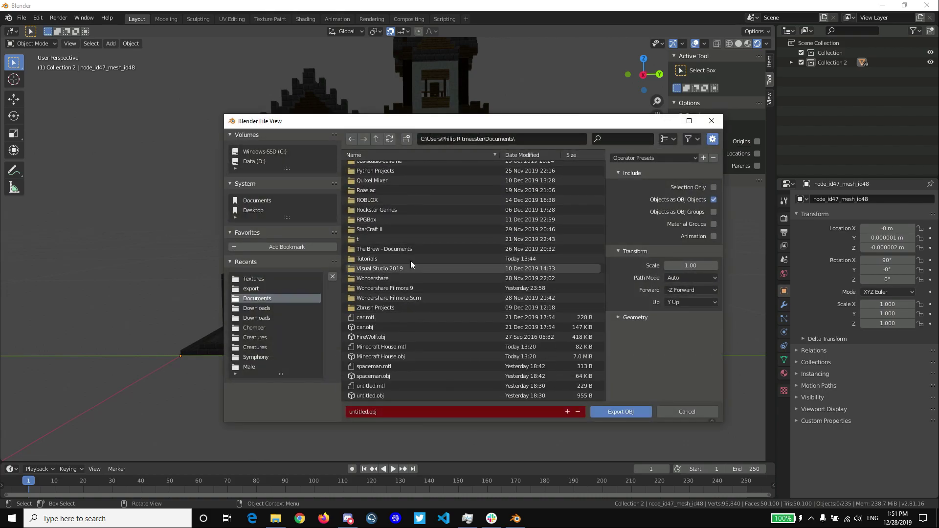
double_click(367, 259)
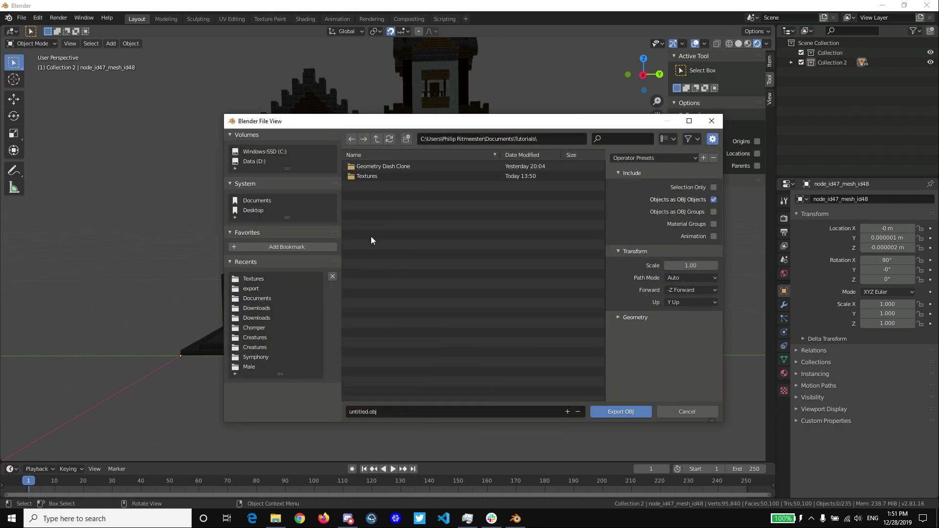
double_click(368, 177)
Rename the export file from untitled to house.obj and export it
click(363, 411)
click(366, 411)
drag(369, 411, 322, 410)
text(hous)
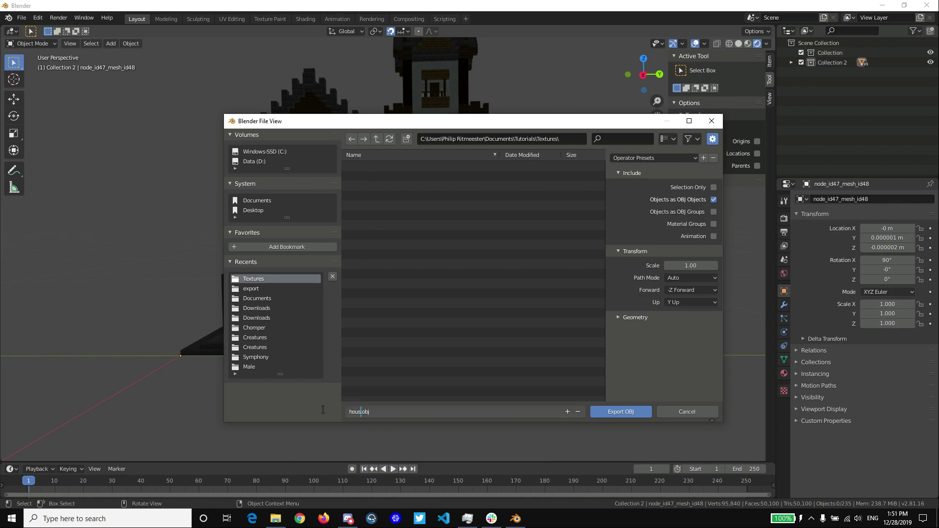
click(629, 411)
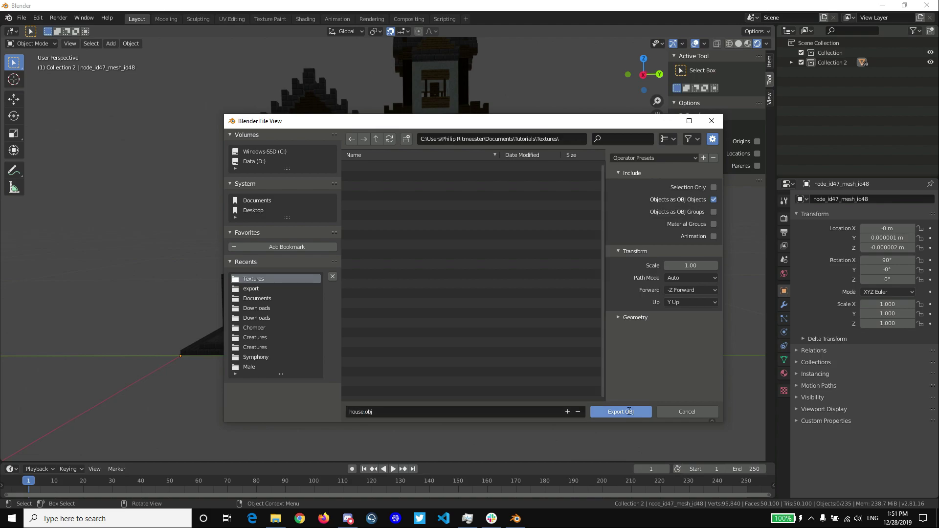
click(629, 411)
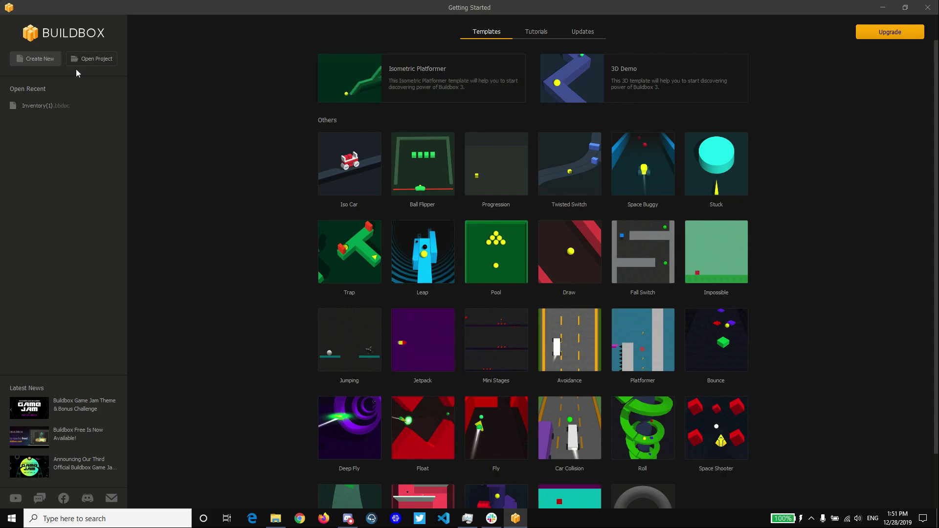
Create a new empty Buildbox game and delete its 2D World node
click(44, 59)
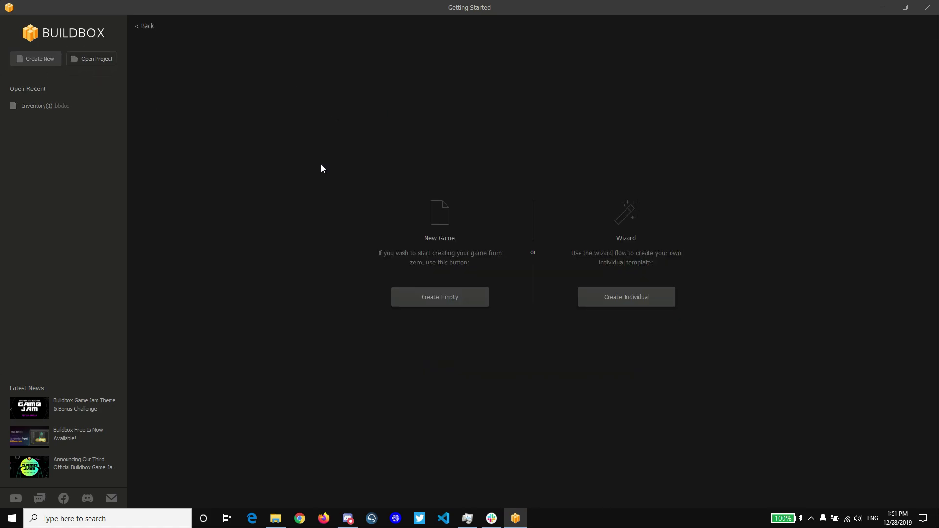
click(440, 297)
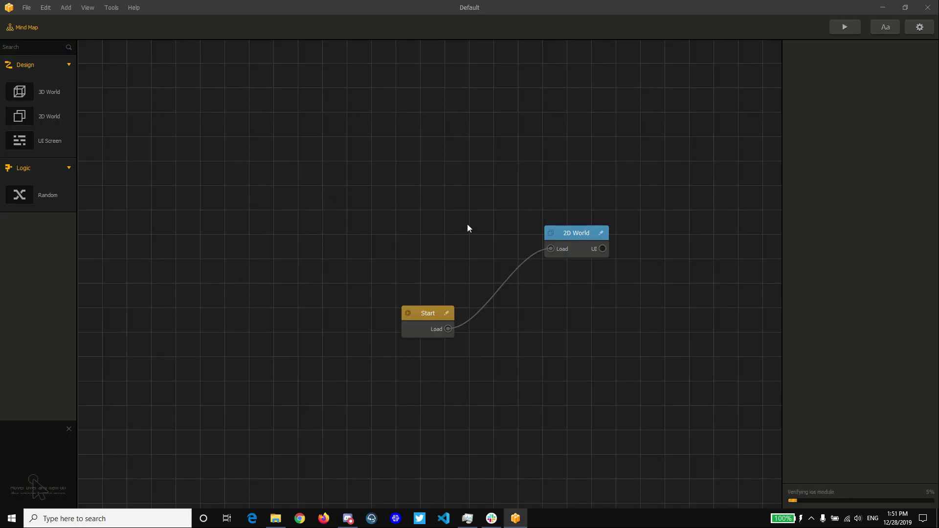
click(586, 232)
key(Delete)
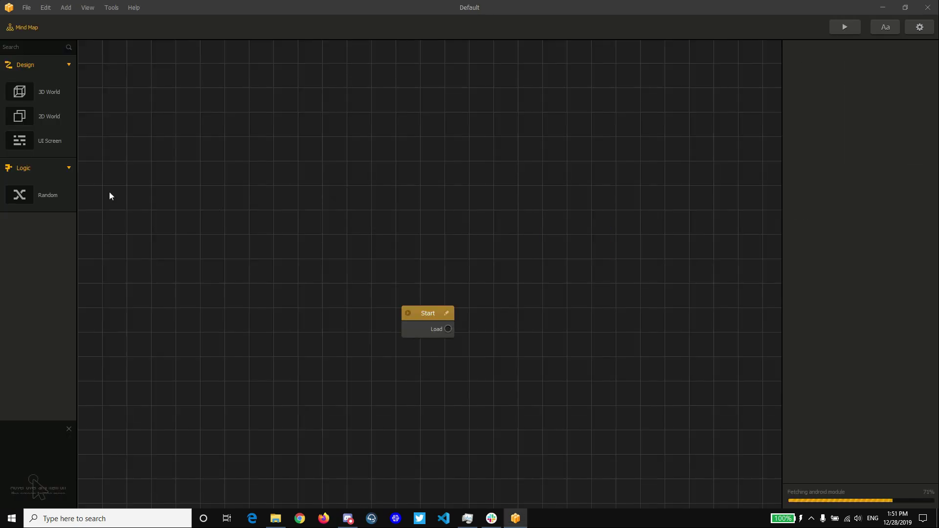
Add a 3D World node, link Start's Load output to it, and open its scene
drag(351, 201, 490, 306)
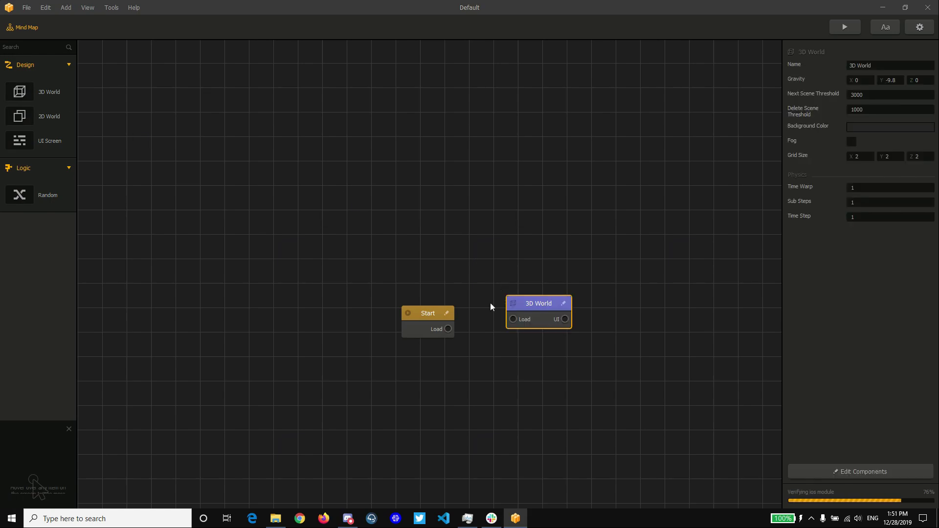
drag(448, 329, 497, 263)
drag(454, 317, 409, 293)
click(512, 260)
double_click(504, 260)
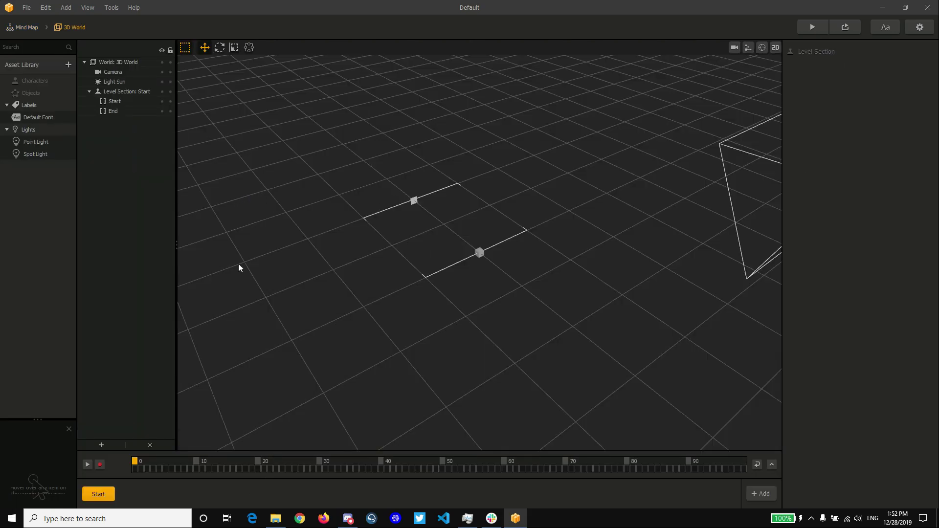
Import house.obj from the Textures folder into the 3D world and move it along Z to -0.707
click(276, 522)
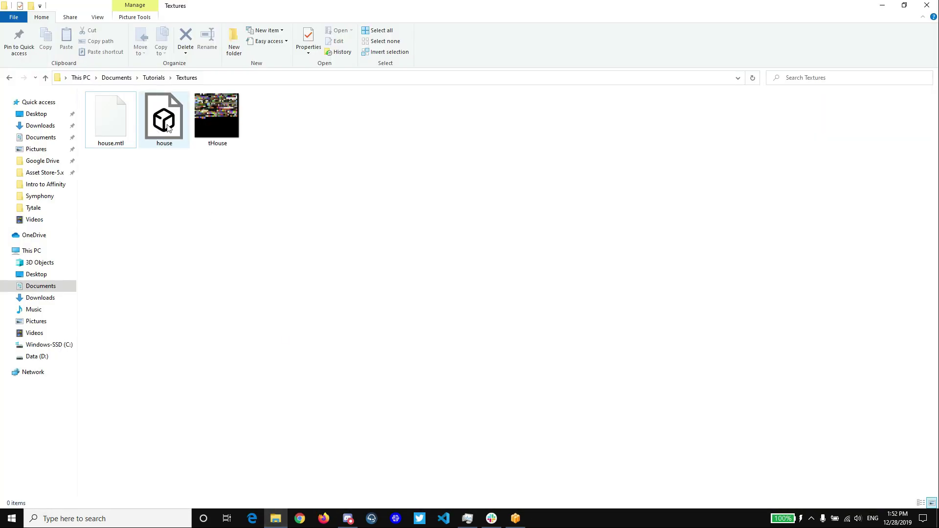
drag(166, 122, 599, 257)
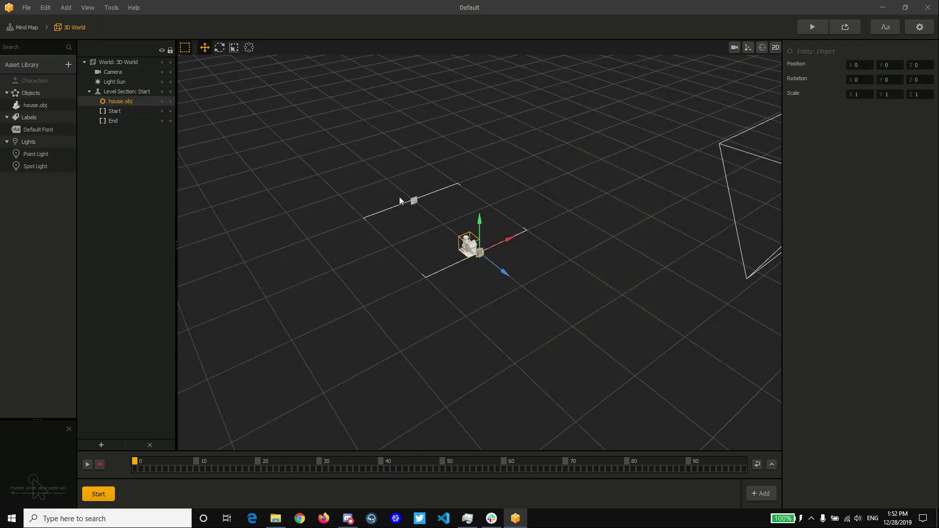
mouse_move(440, 205)
right_down()
mouse_move(430, 210)
mouse_move(459, 196)
mouse_move(431, 203)
mouse_move(442, 198)
right_up()
drag(381, 171, 262, 171)
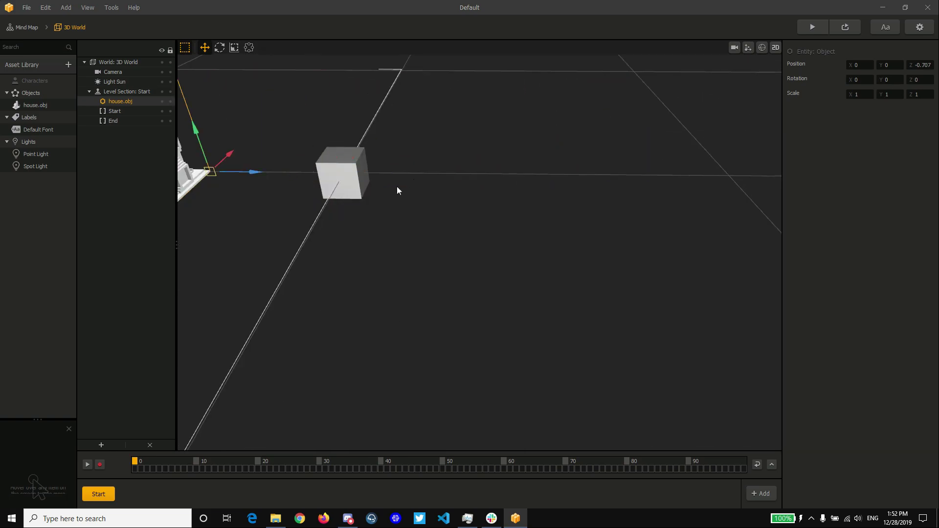
mouse_move(397, 187)
right_down()
mouse_move(415, 191)
mouse_move(401, 196)
mouse_move(398, 187)
right_up()
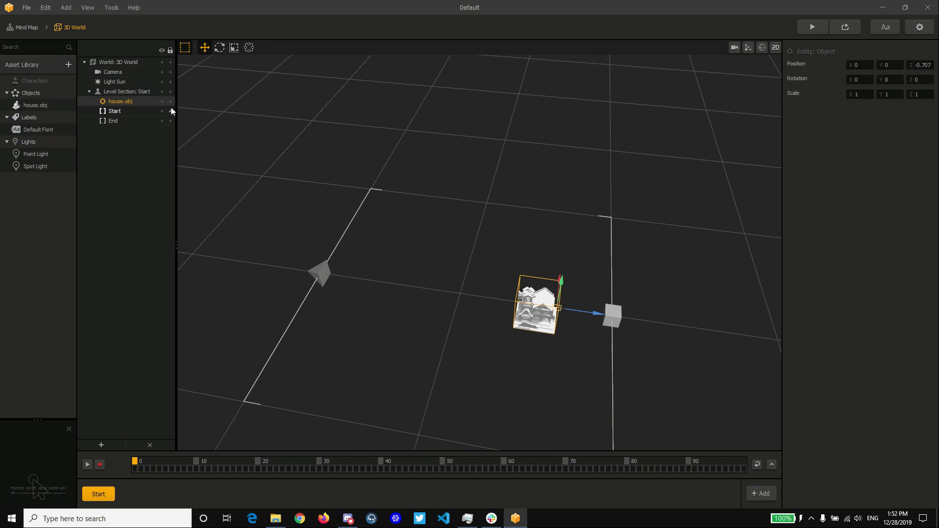
Assign the house.obj asset to the Platform collision group
click(43, 105)
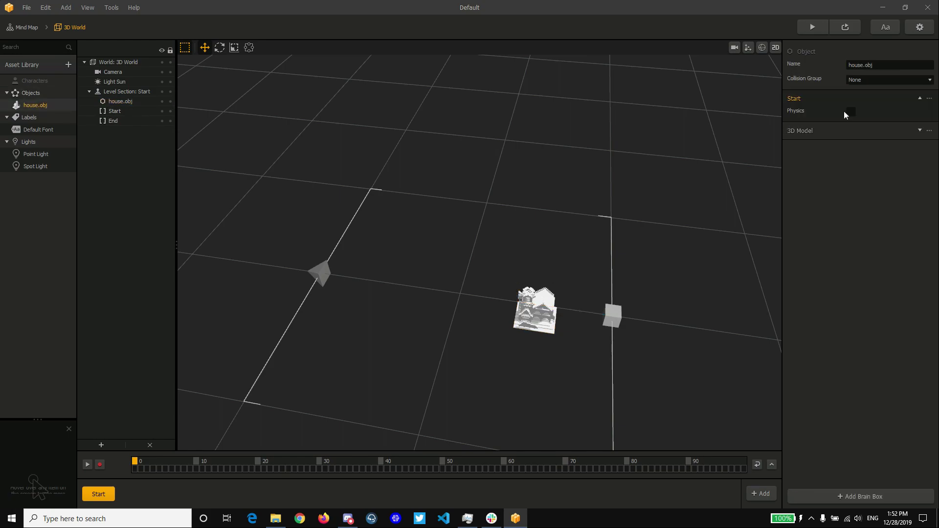
click(885, 80)
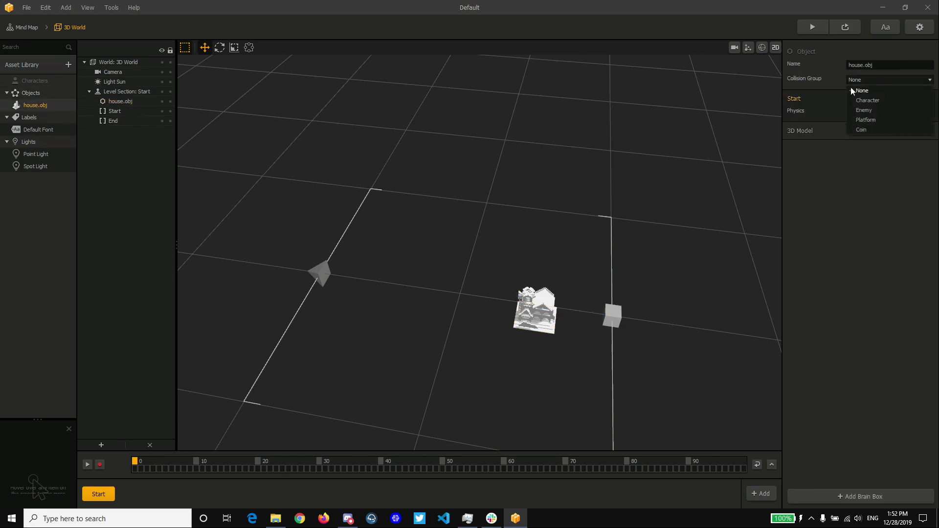
click(865, 119)
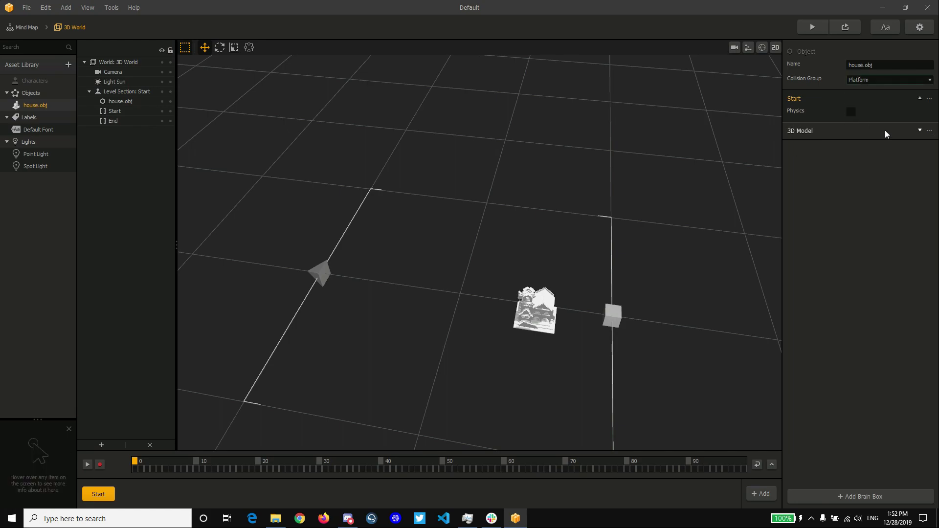
Expand the house's 3D Model settings, then open and close the texture editor
click(919, 131)
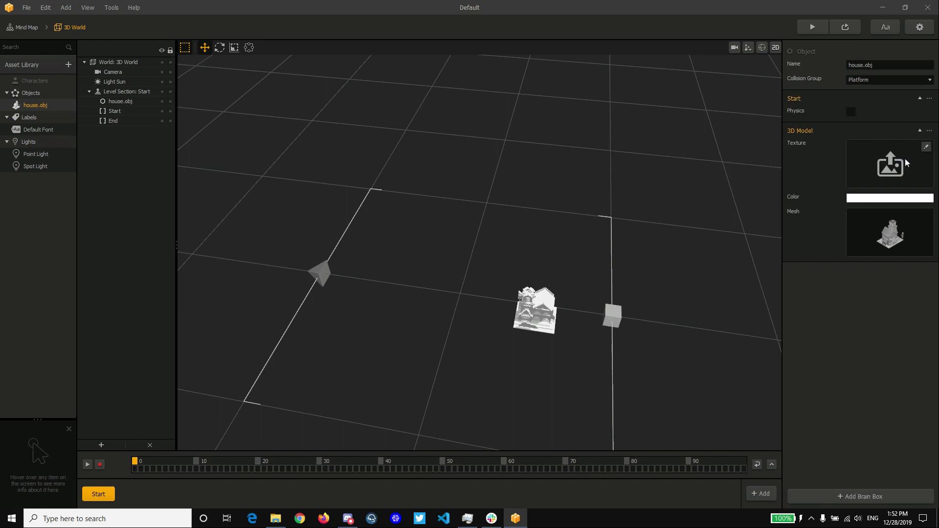
click(925, 148)
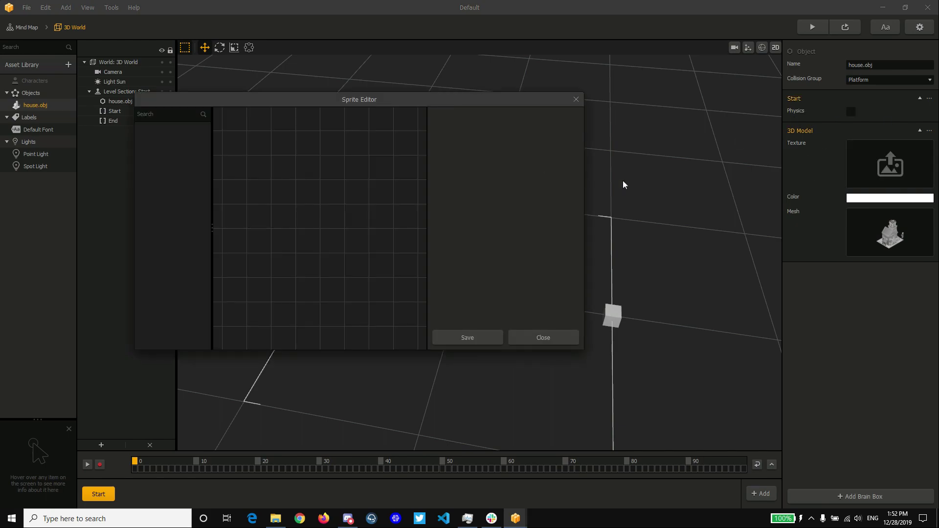
click(574, 337)
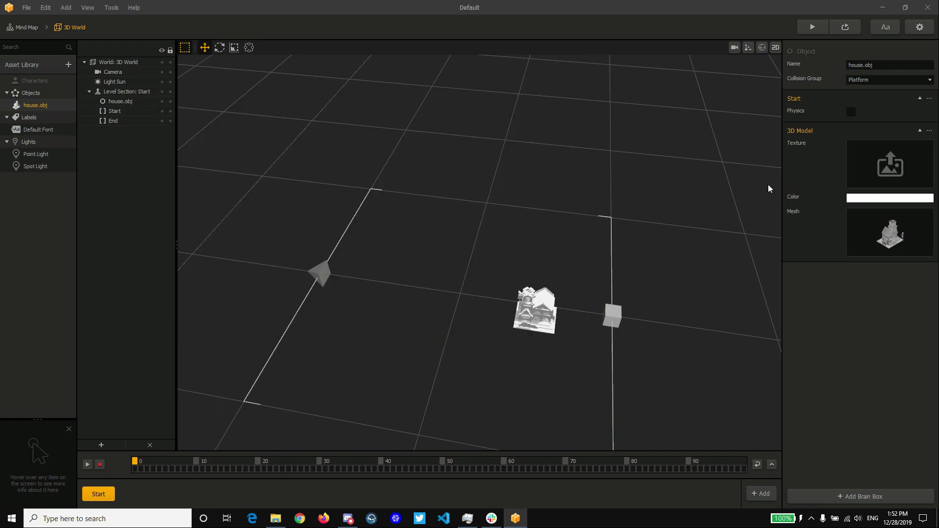
Apply tHouse.png as the house.obj texture and inspect the textured house up close
click(275, 519)
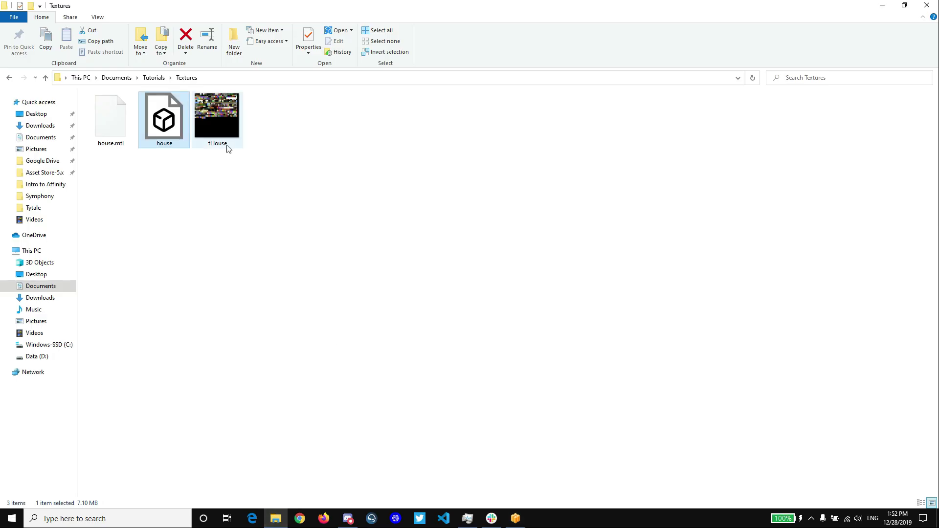
drag(223, 137, 888, 164)
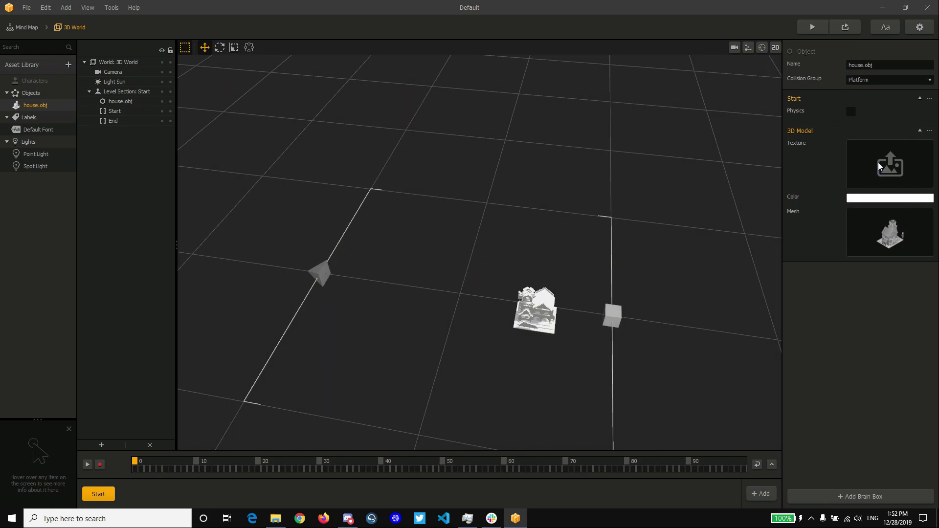
right_drag(595, 201, 518, 217)
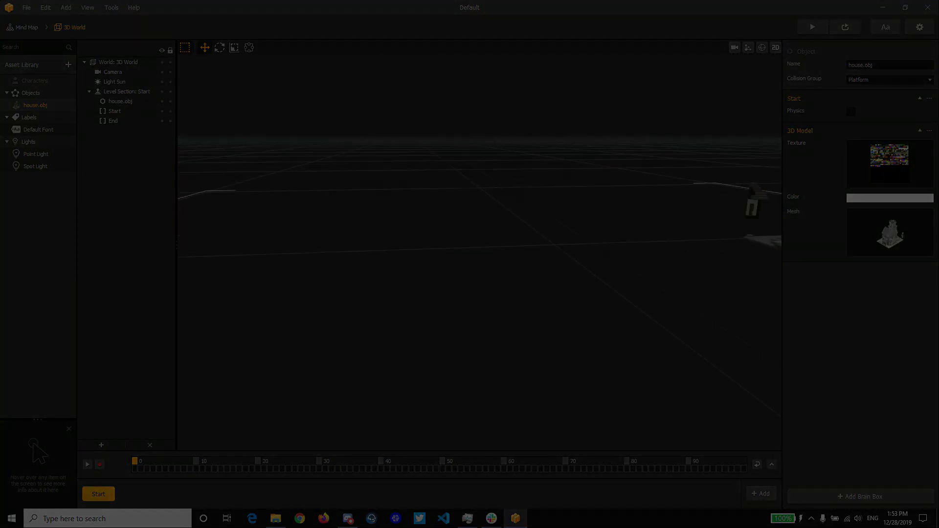